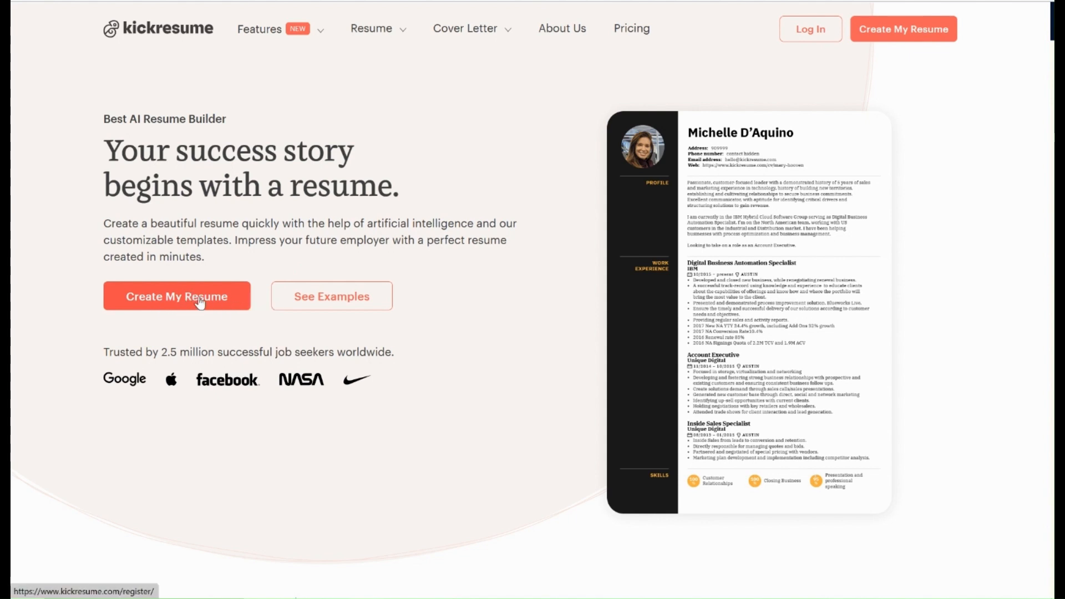
Sign up for a resume account with Google and start a new resume with AI.
click(200, 303)
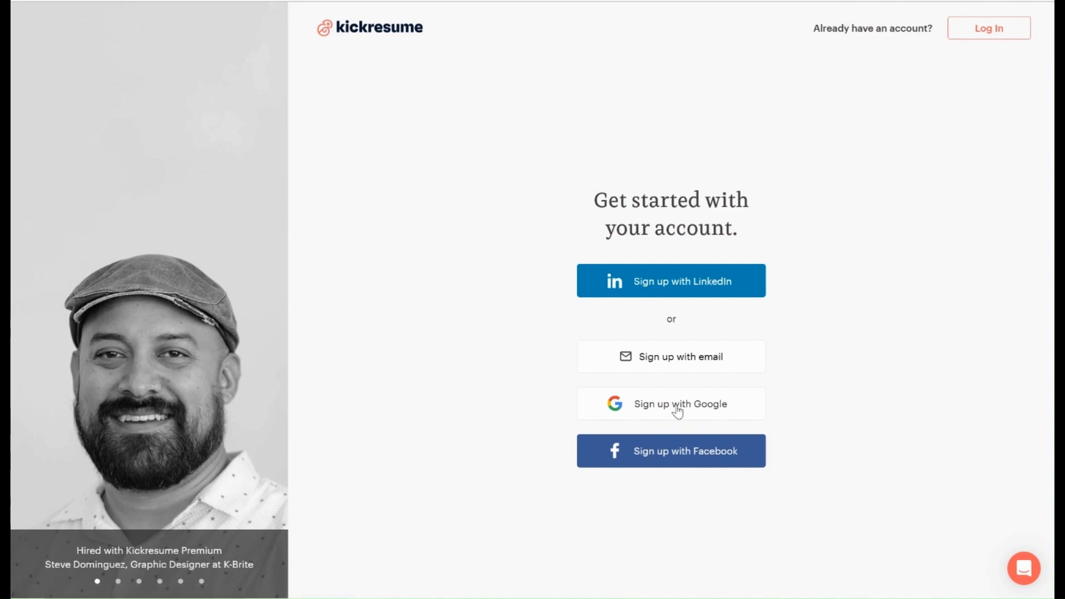
click(677, 408)
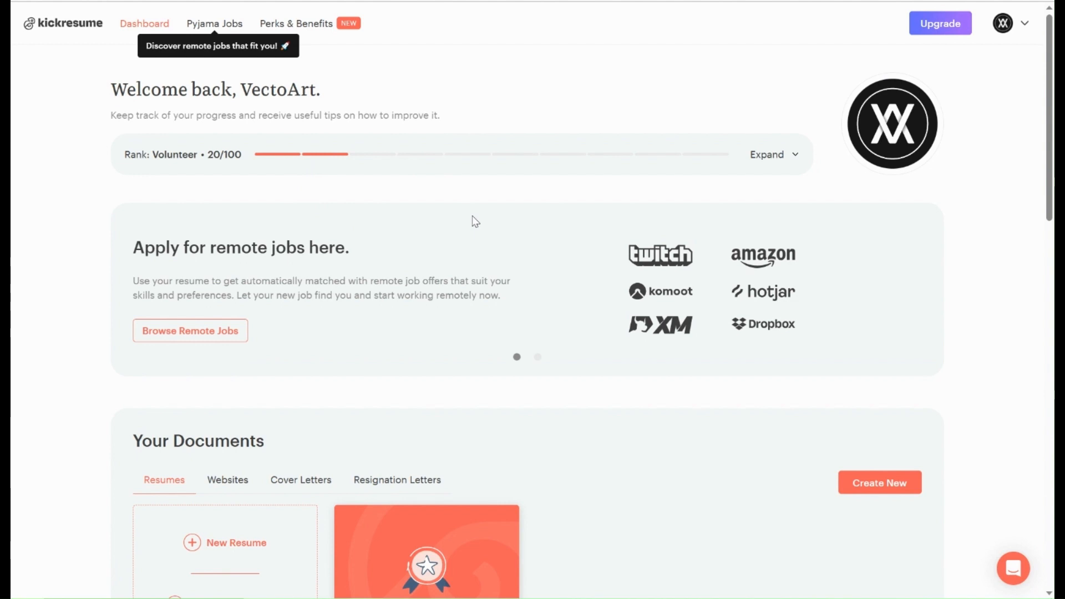
scroll(476, 221, down, 5)
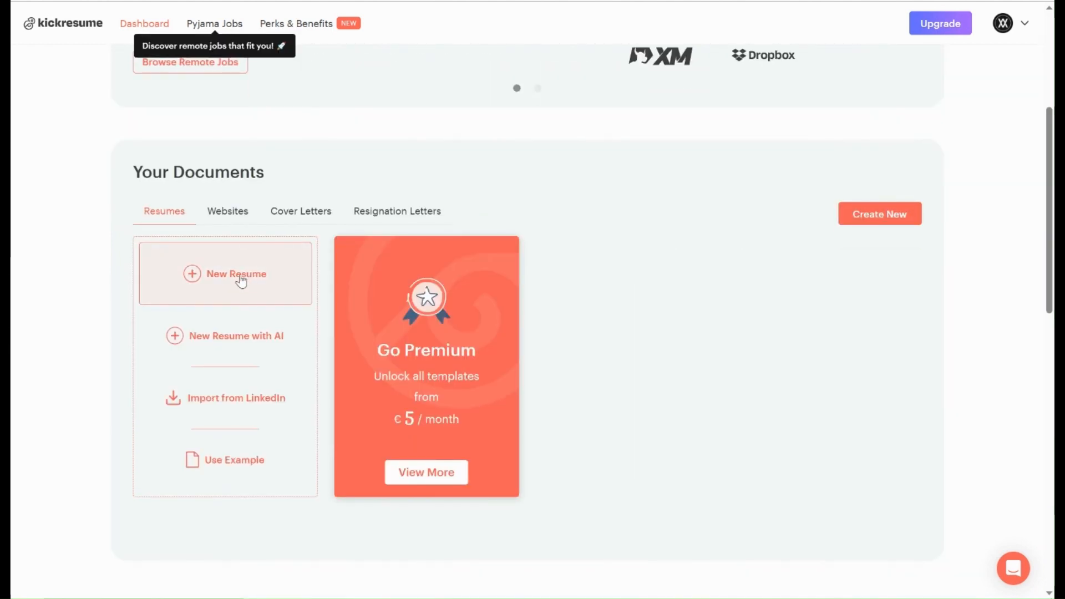
click(232, 340)
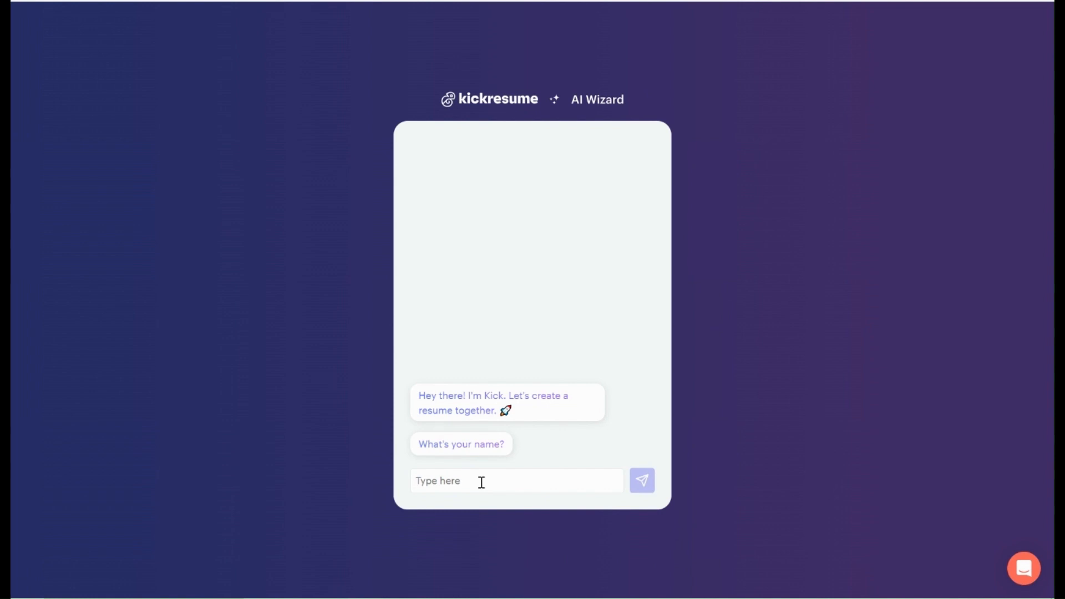
Answer the AI Wizard's first question with the applicant's full name.
text(Jo)
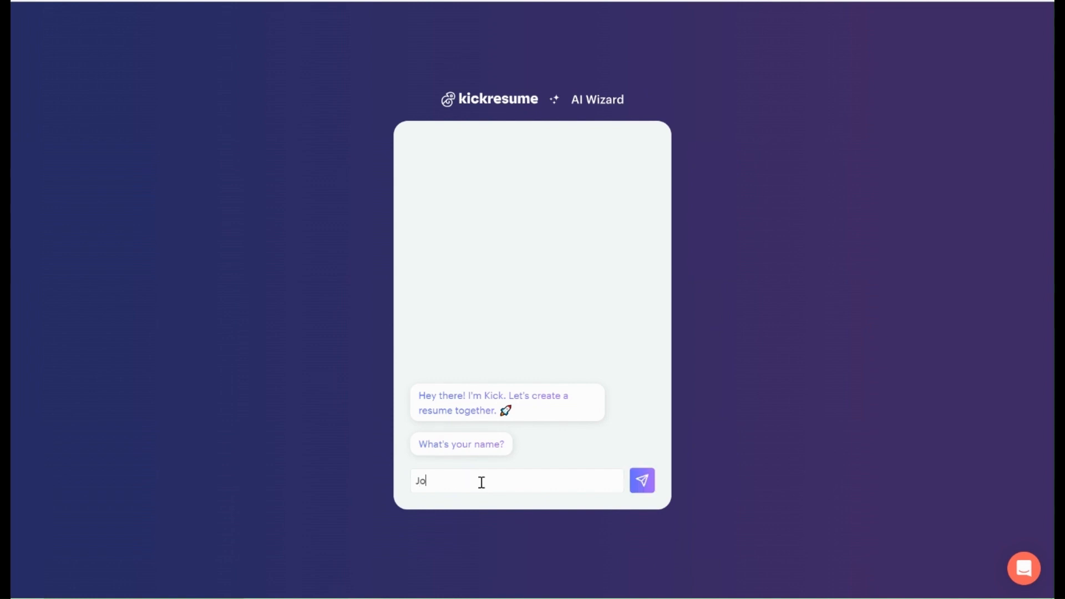
text(hn Doe)
click(641, 481)
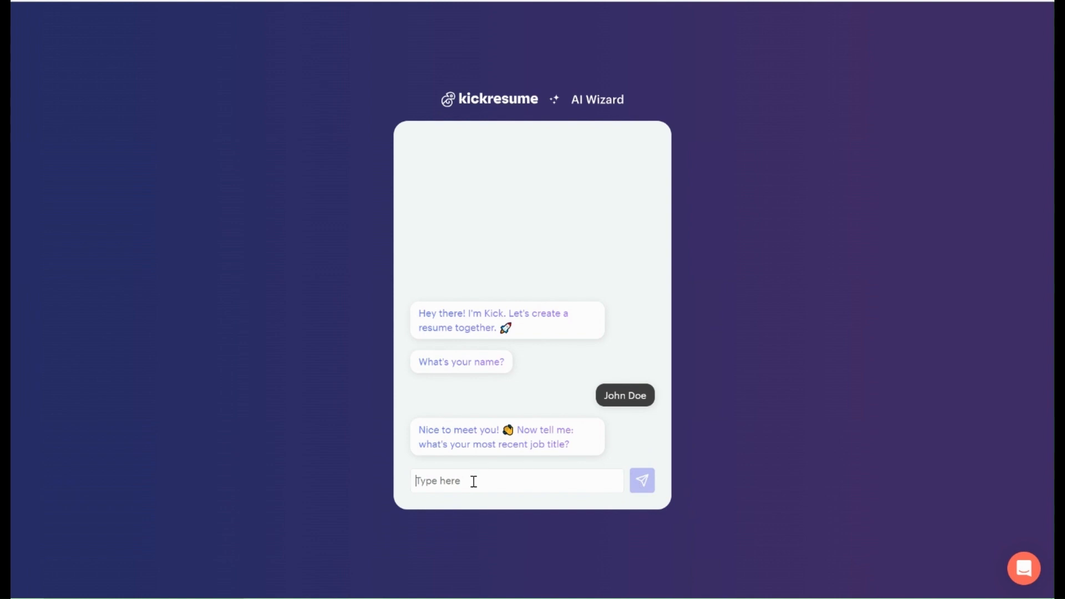
Give IT Analyst as the most recent job title and choose the first recommended resume template.
text(IT)
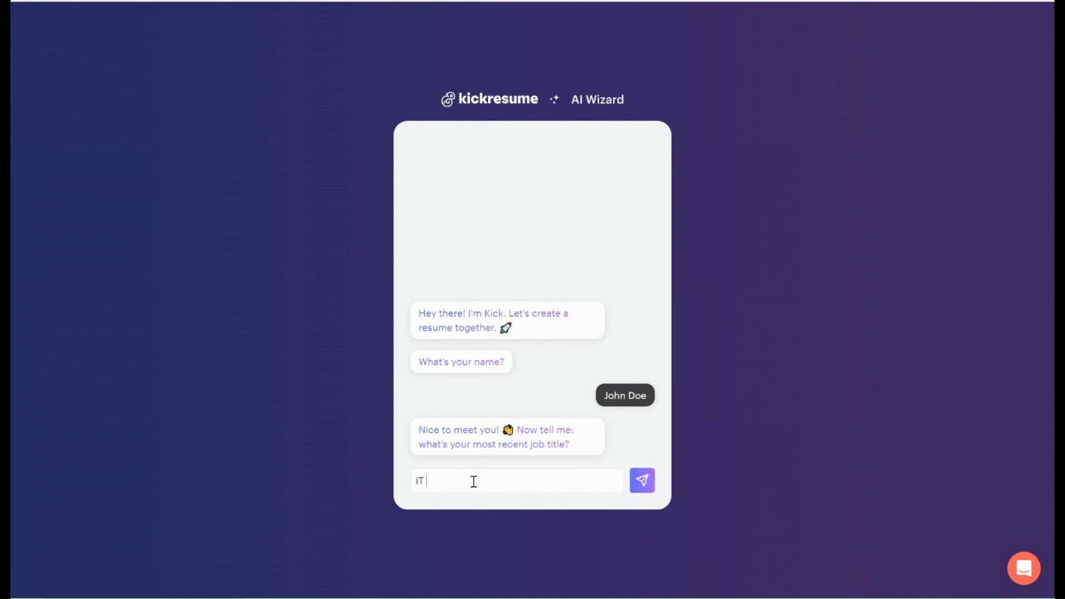
text( Analyst)
click(641, 482)
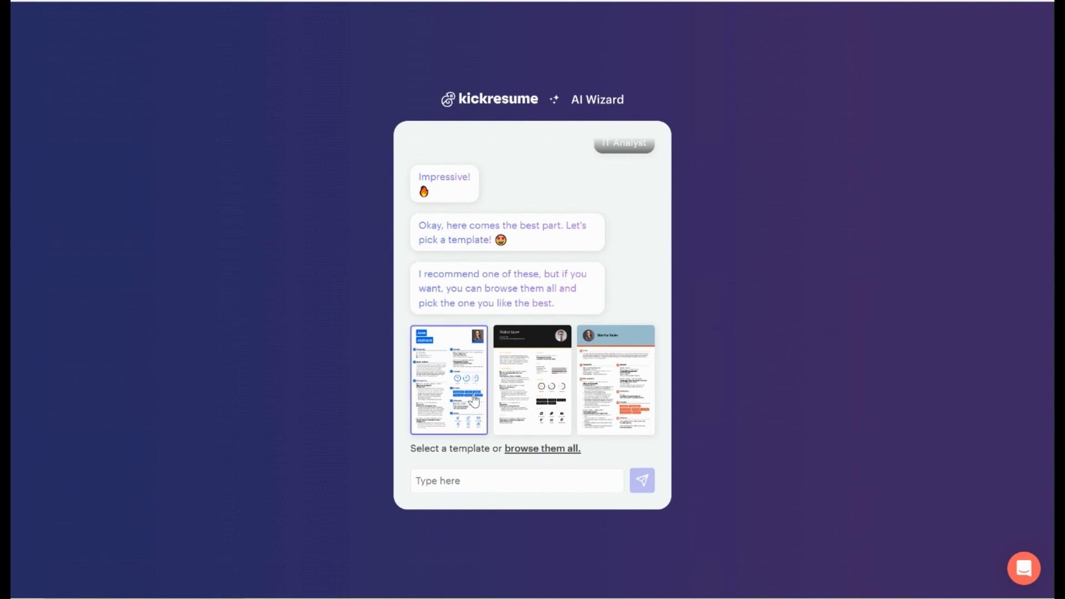
click(447, 375)
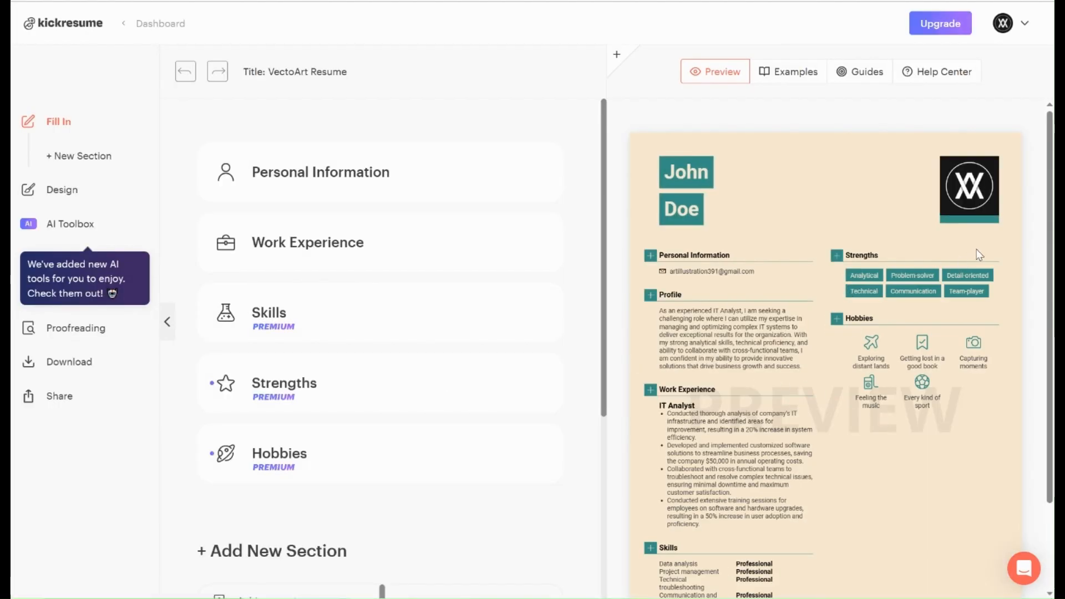
Review the generated resume from the header down to the Skills section in the preview.
scroll(1046, 301, down, 1)
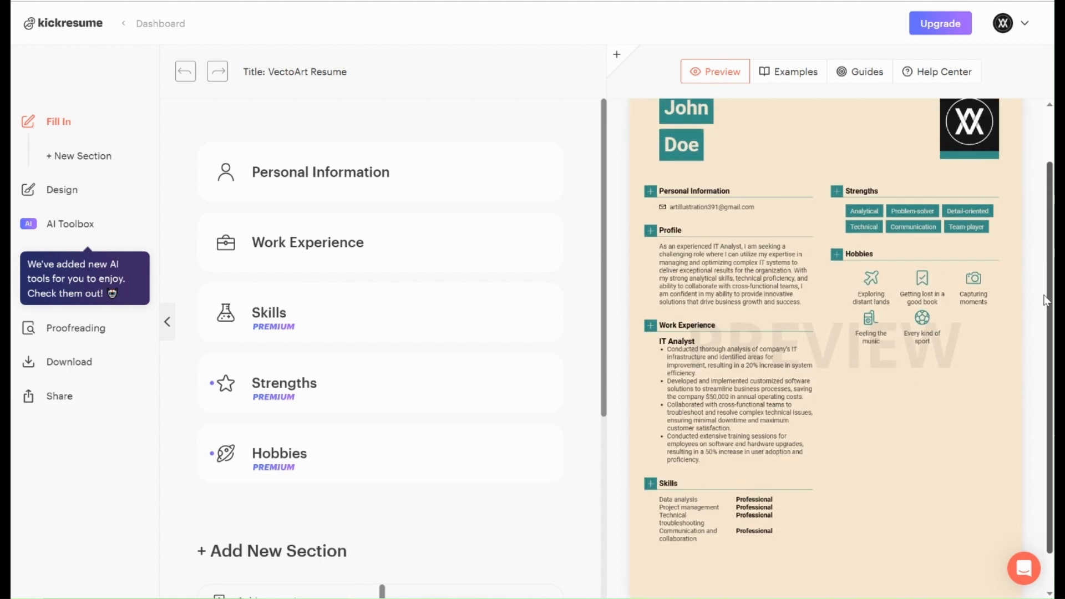
scroll(1046, 300, up, 1)
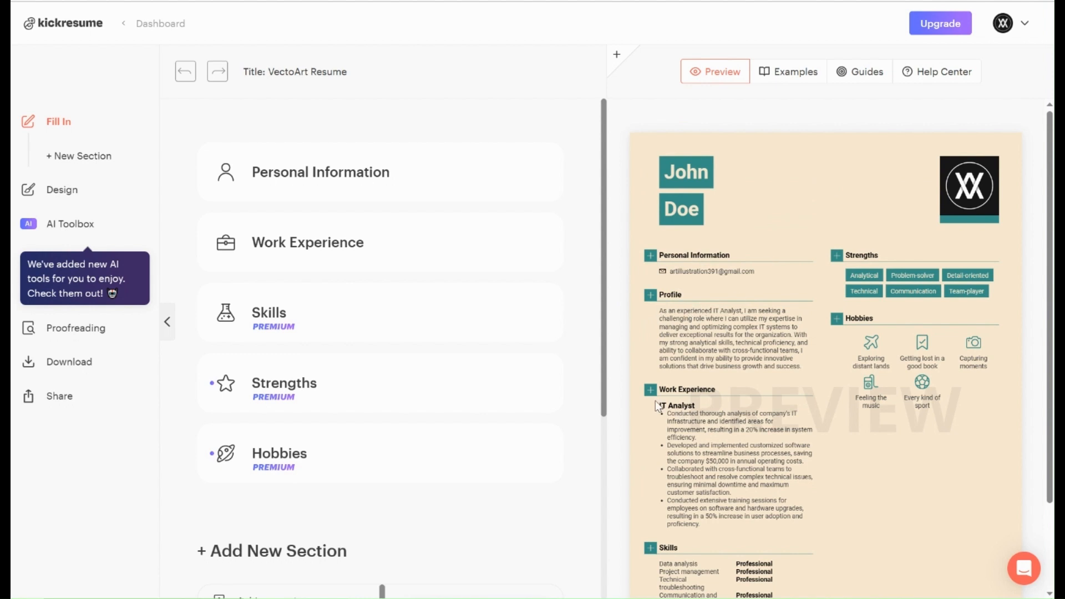
scroll(658, 407, down, 2)
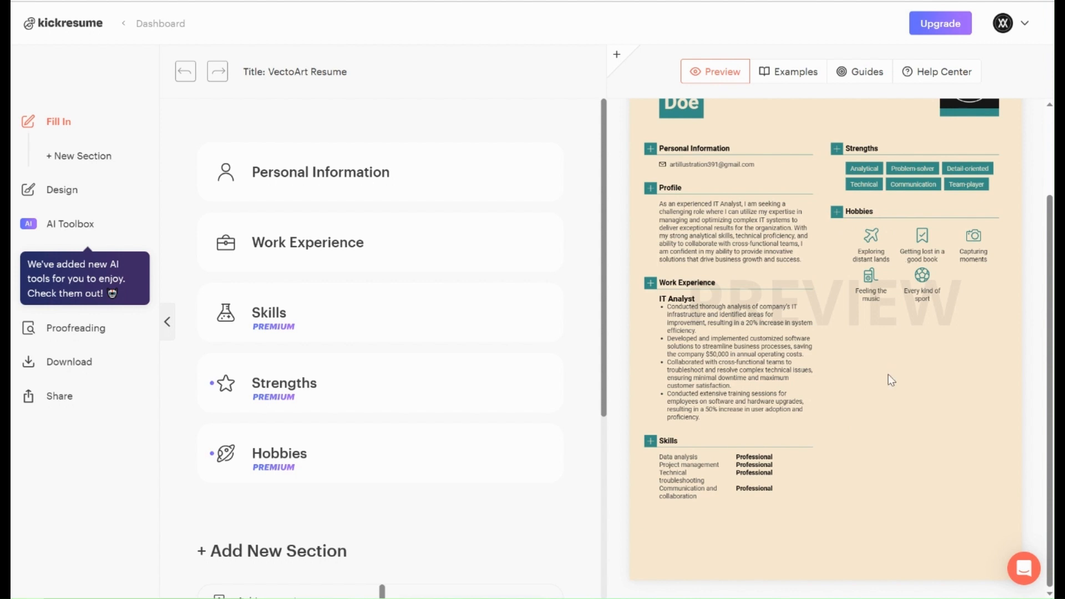
scroll(888, 375, up, 2)
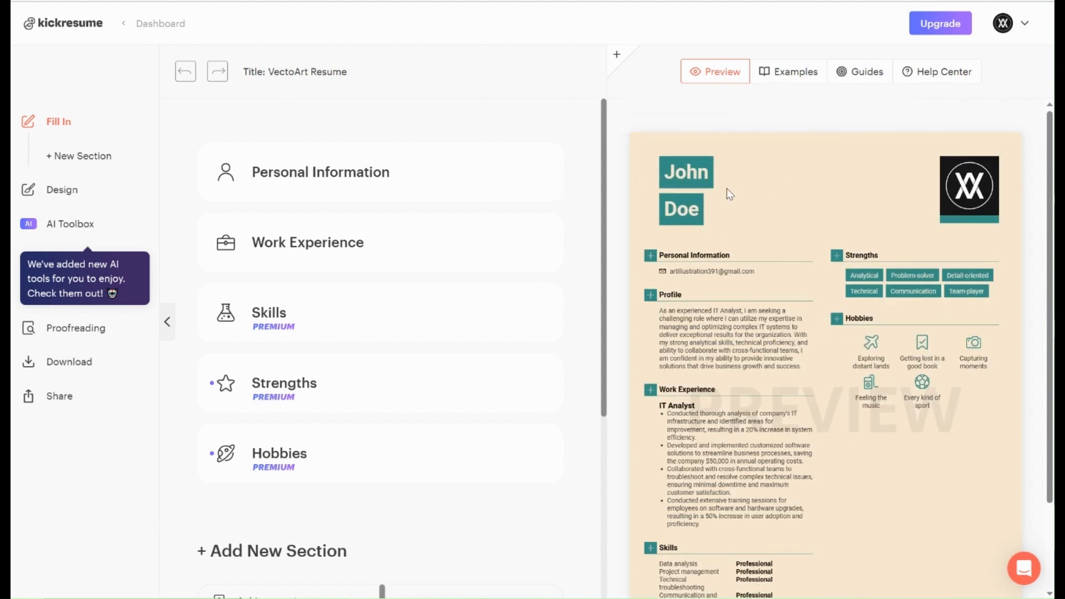
Look through the AI Toolbox analysis, Design and Proofreading pages and return to the Fill In sections.
click(87, 227)
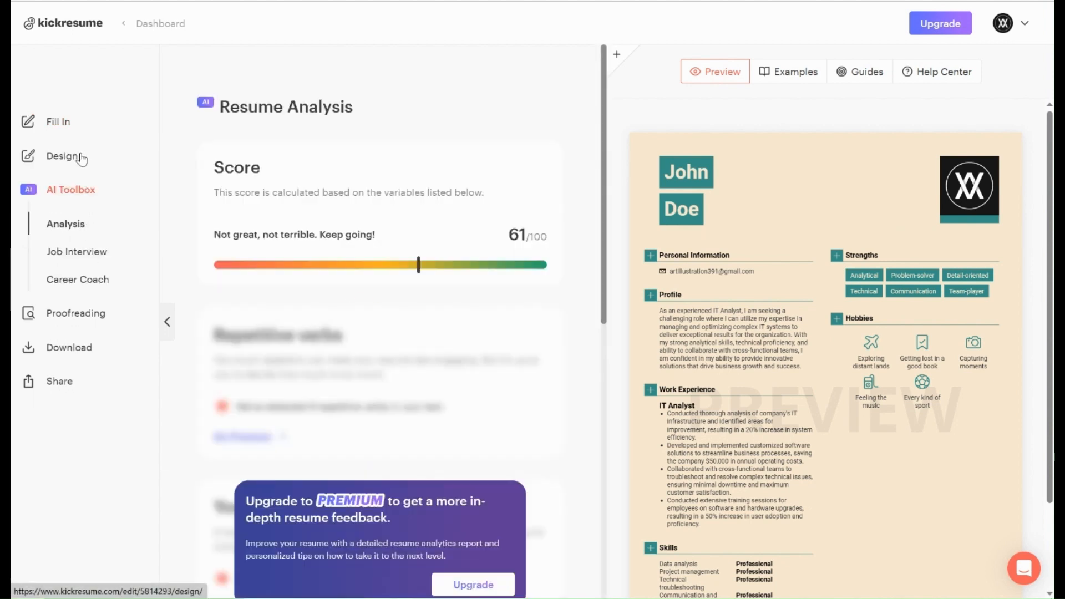
click(81, 158)
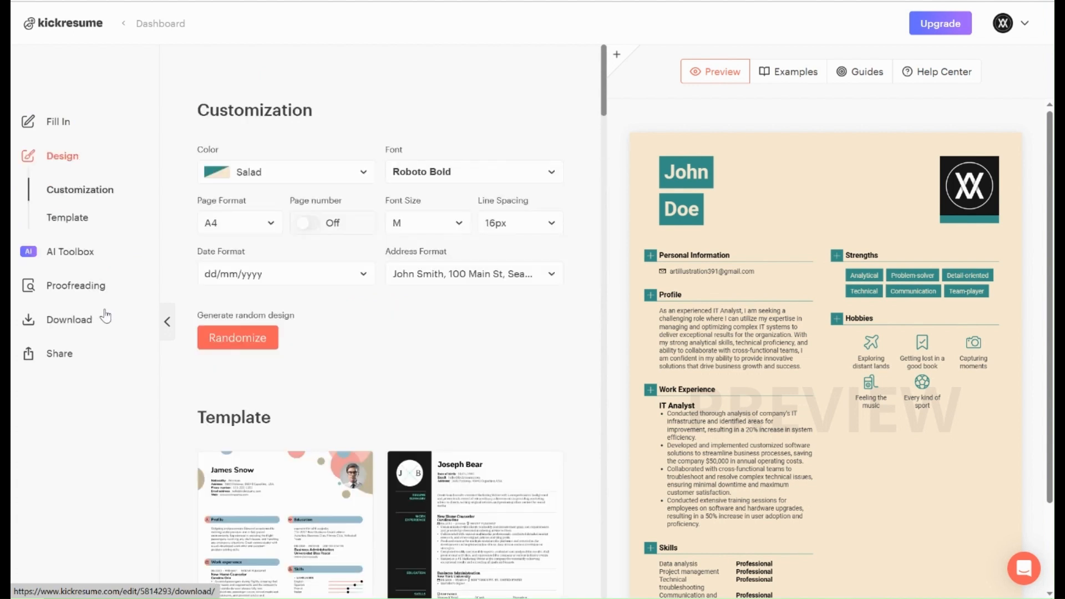
click(81, 285)
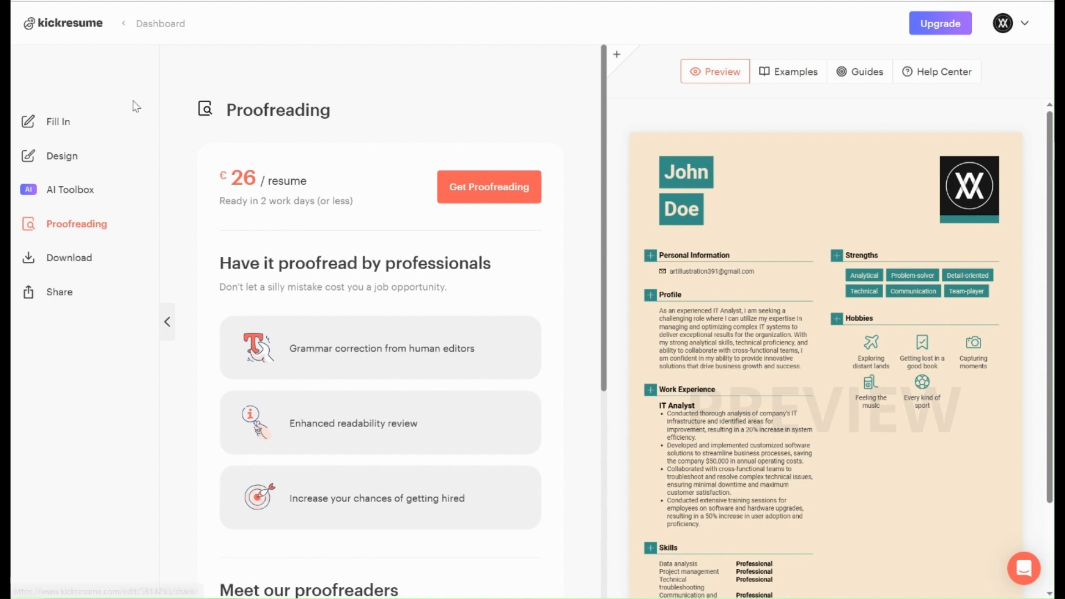
click(72, 159)
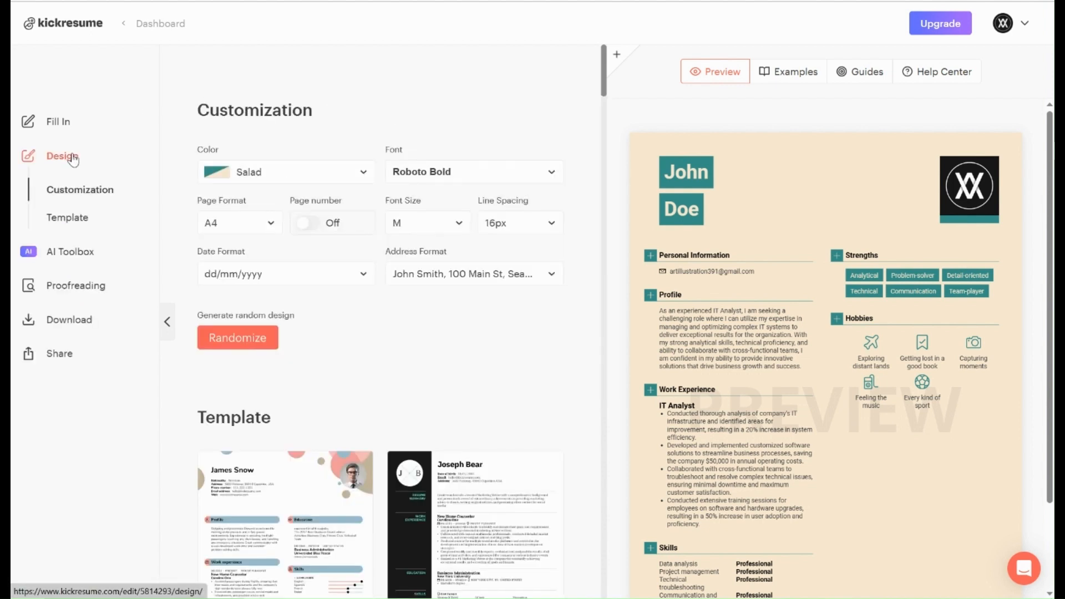
click(66, 125)
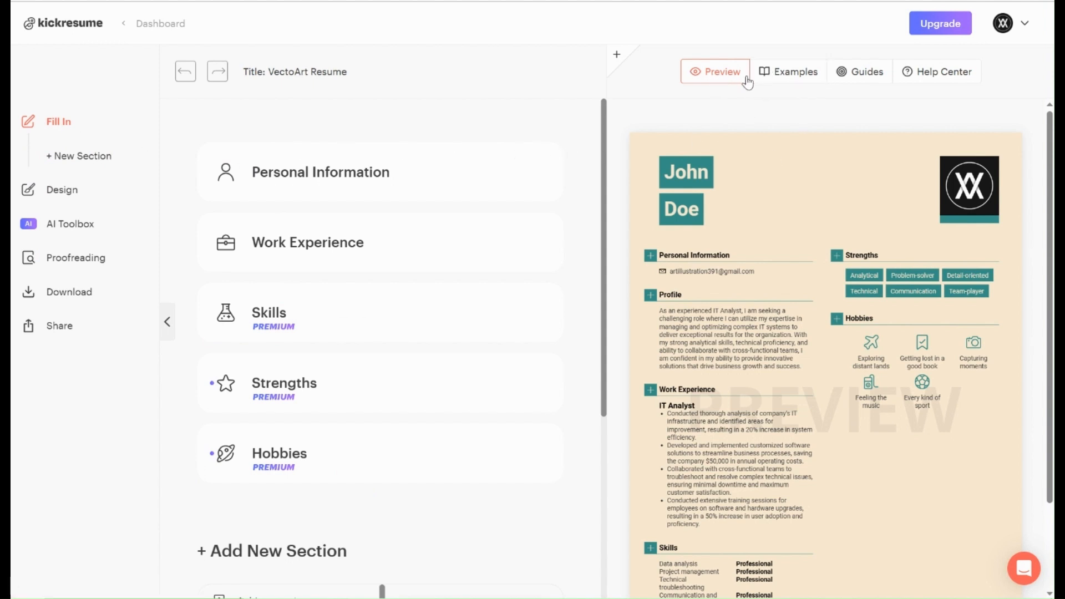
Browse the real-life resume examples and the section-by-section writing guides.
click(788, 77)
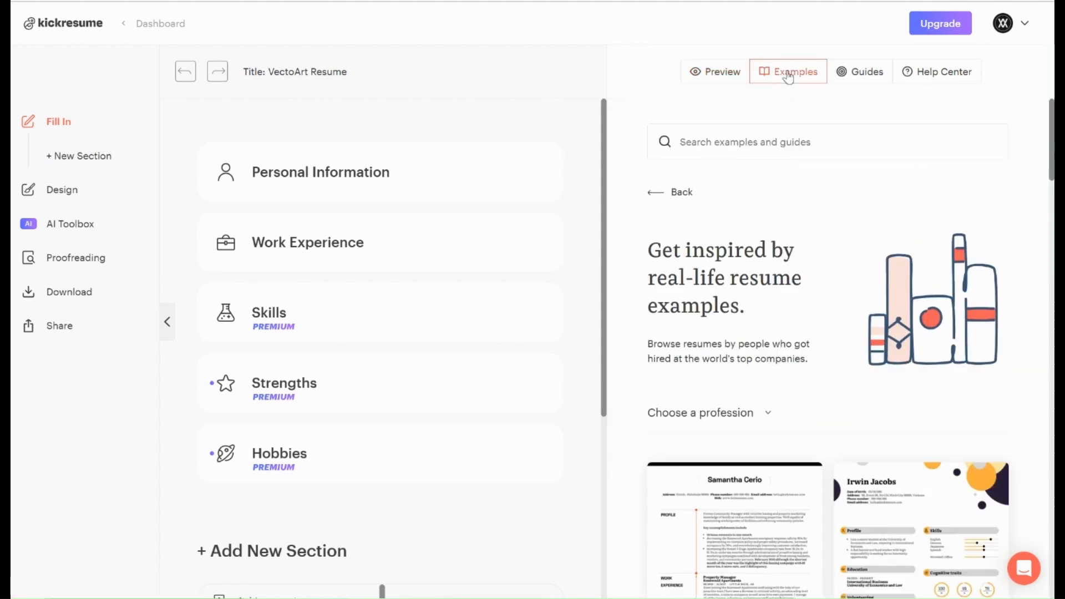
scroll(795, 463, down, 5)
scroll(794, 464, down, 5)
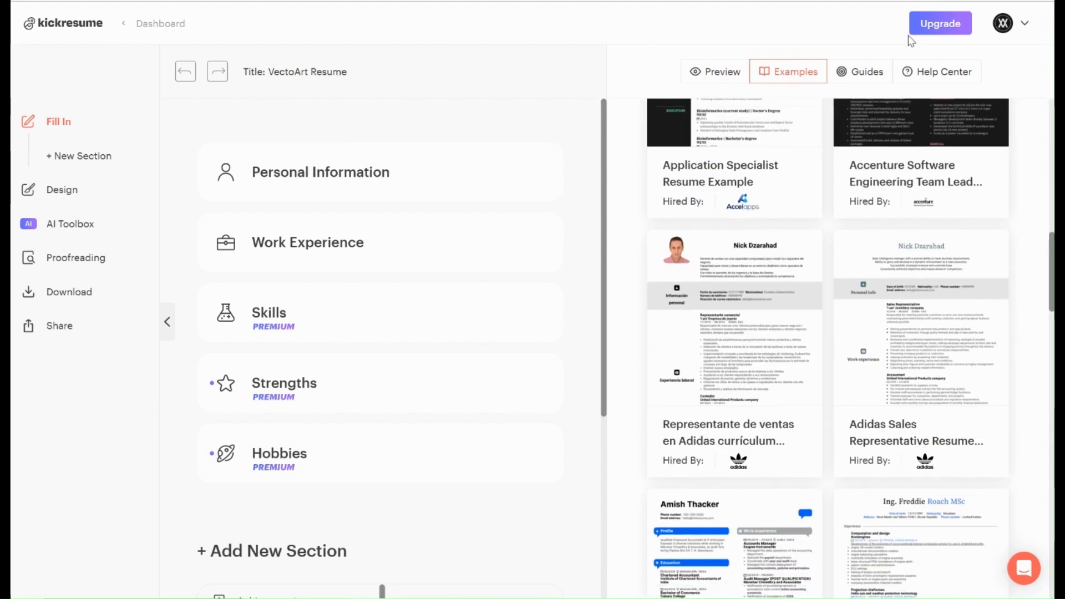
click(859, 70)
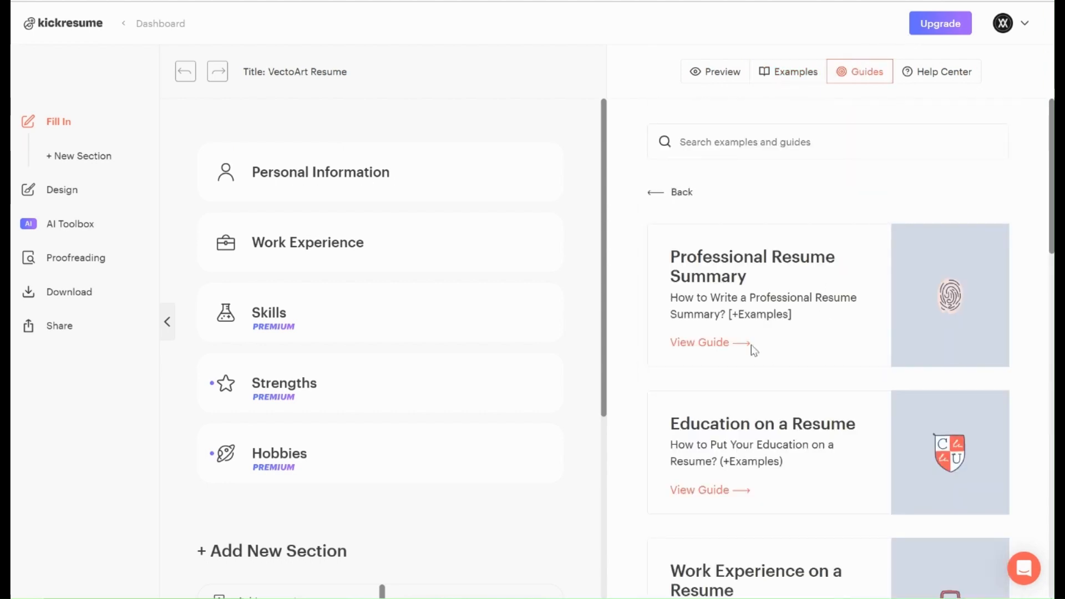
scroll(777, 317, down, 2)
scroll(783, 298, down, 3)
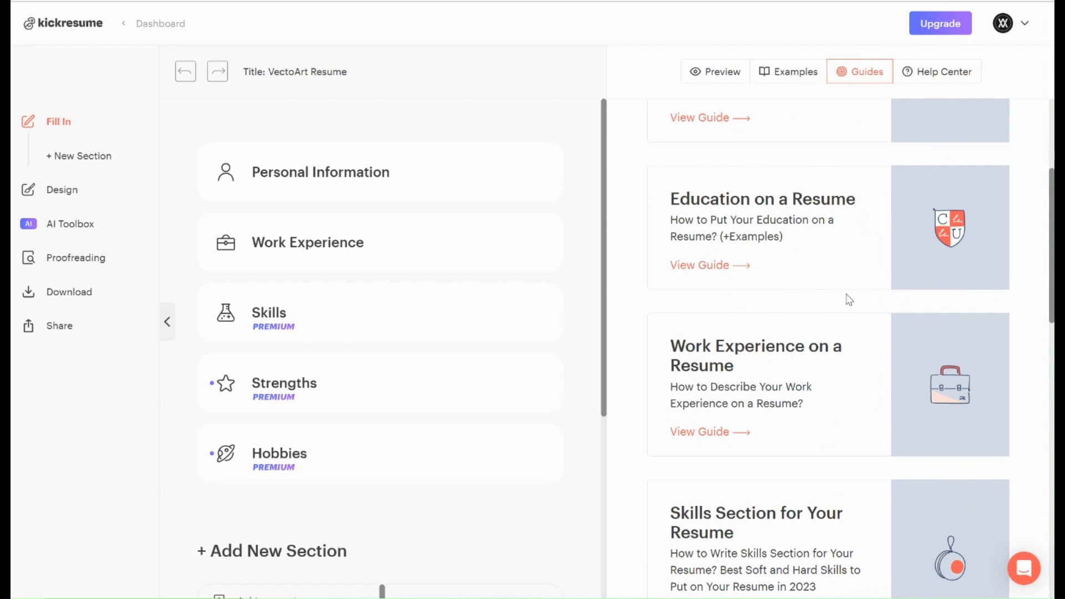
scroll(845, 300, down, 3)
scroll(847, 301, down, 1)
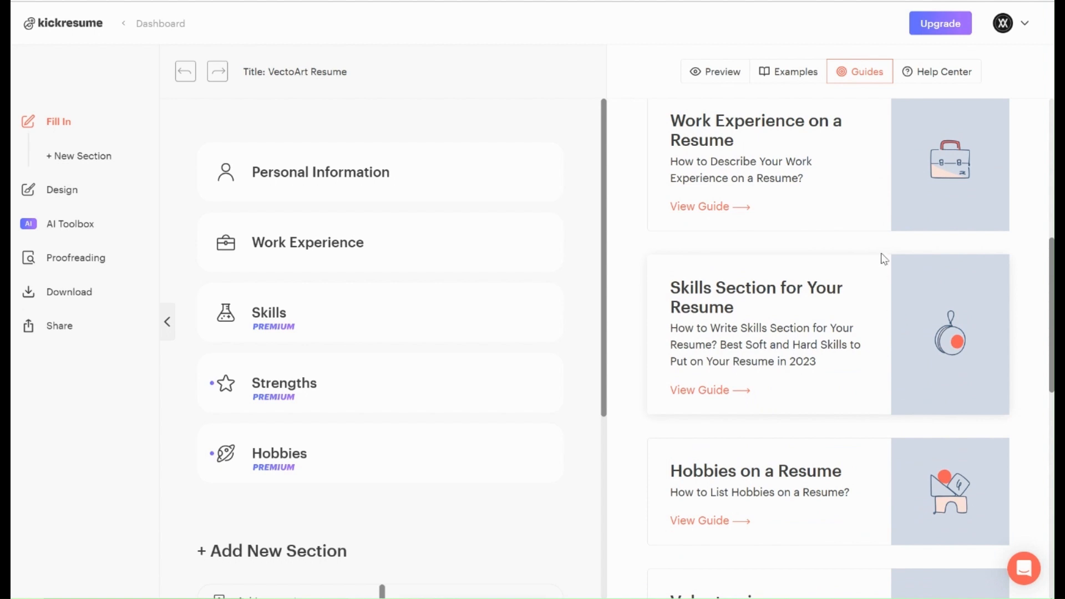
scroll(882, 250, up, 7)
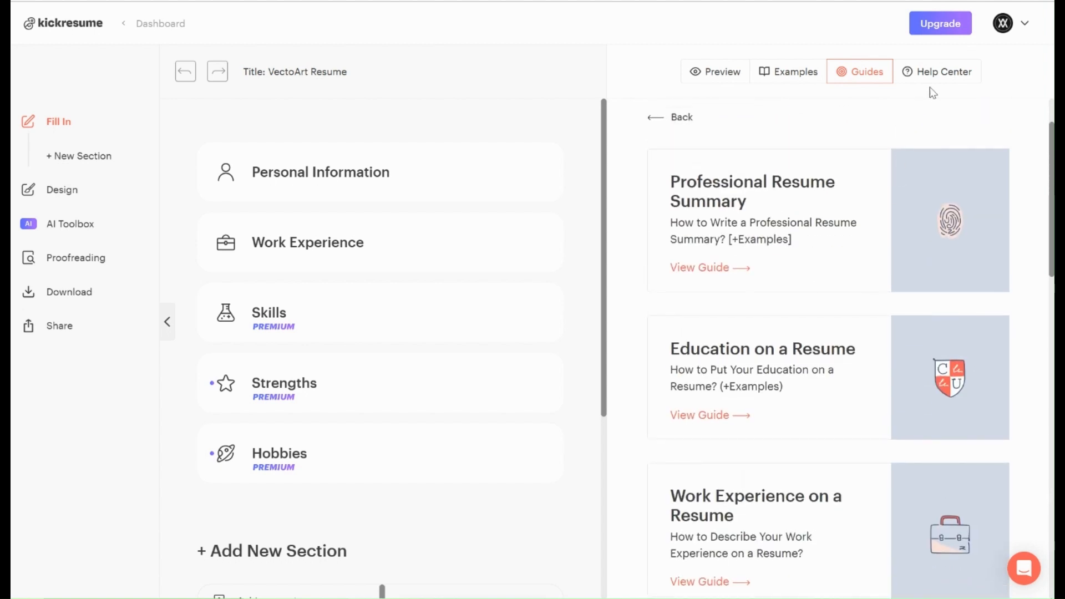
Look through the Help Center topics and return to the resume preview.
click(936, 72)
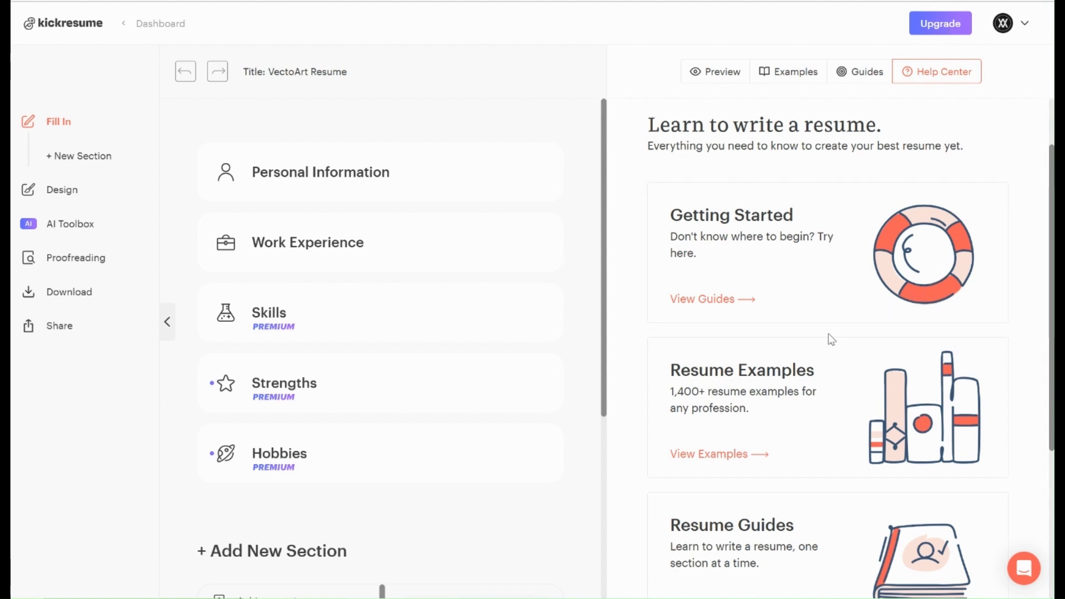
scroll(831, 340, down, 3)
scroll(827, 336, down, 2)
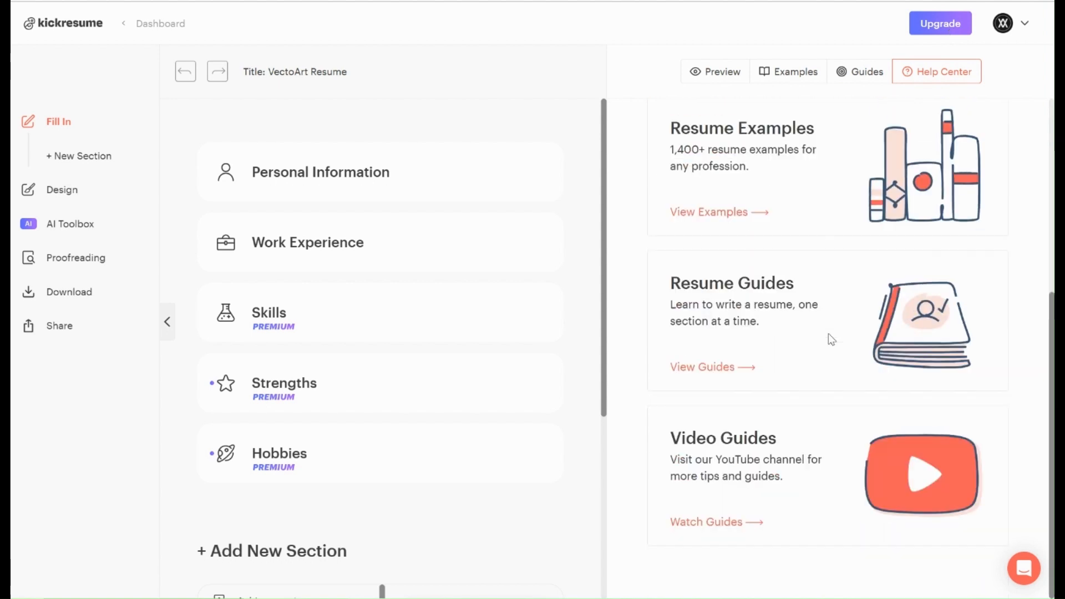
click(714, 71)
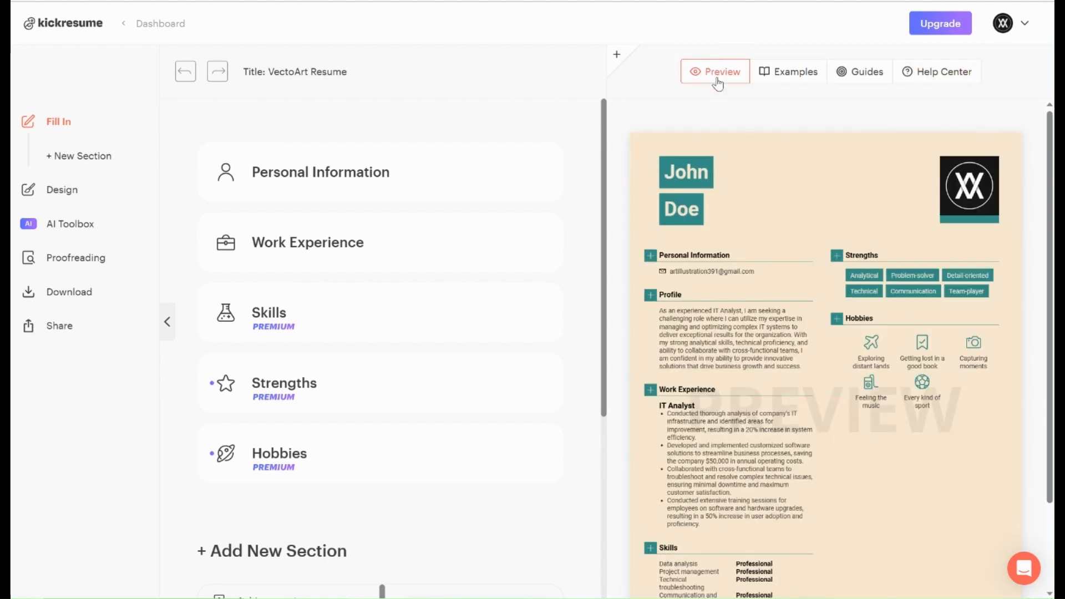
Open the Personal Information section and remove the current profile photo.
click(396, 181)
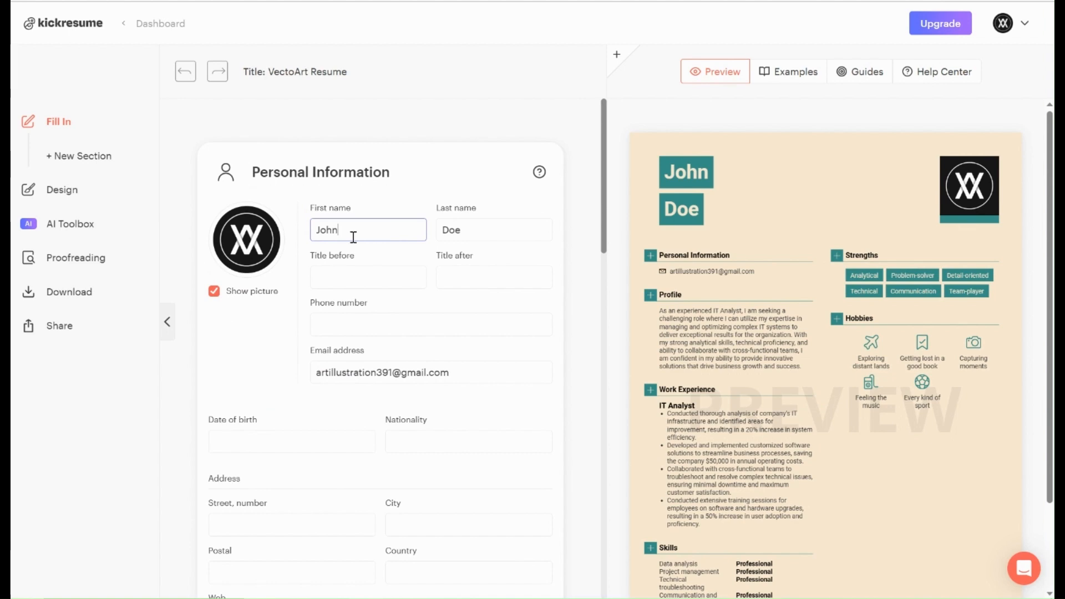
click(248, 265)
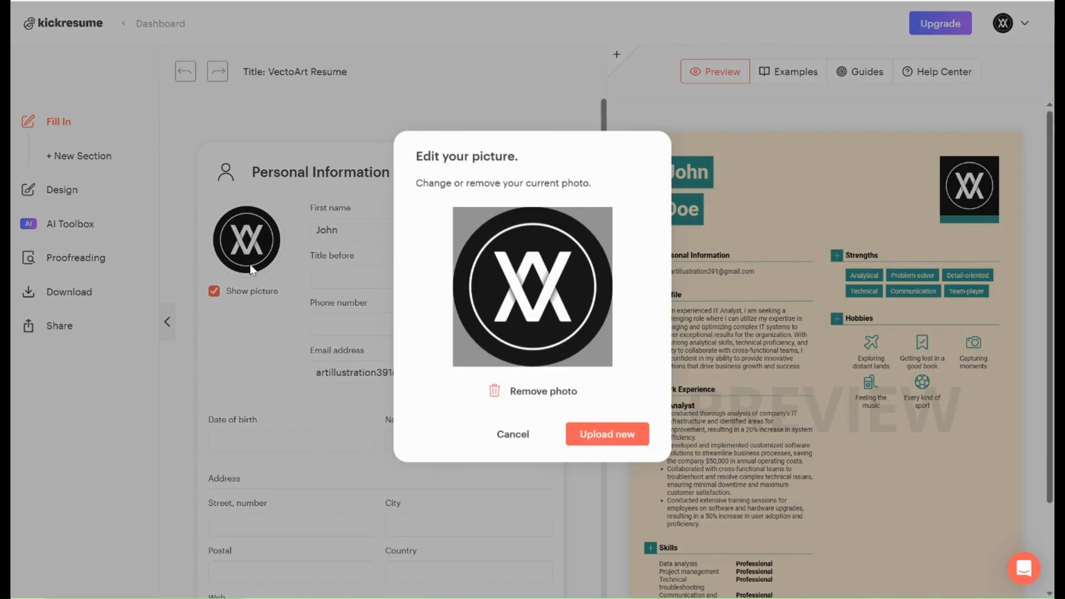
click(554, 395)
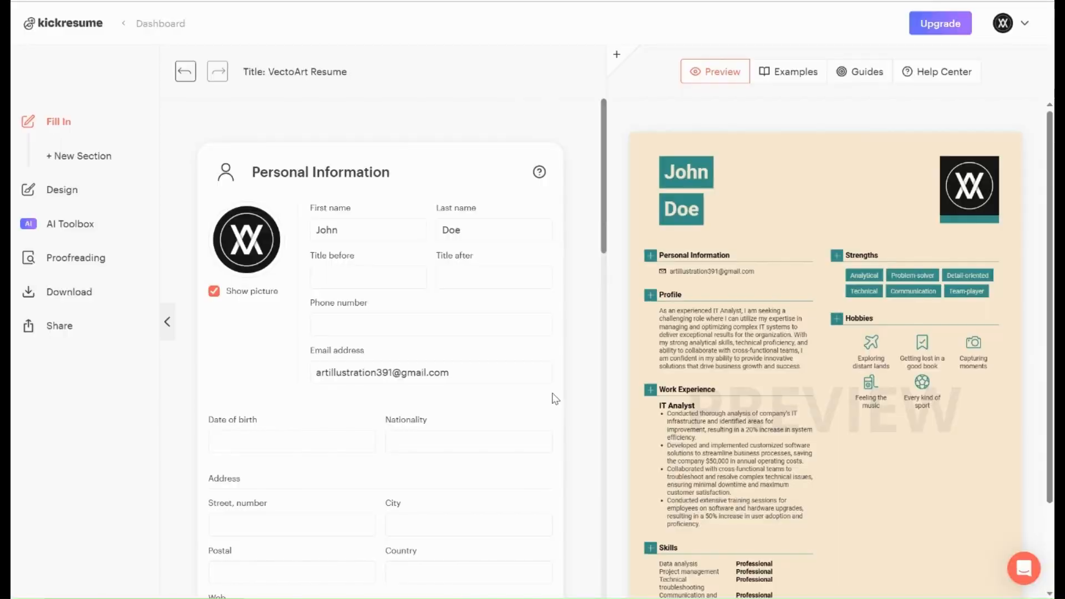
Upload the JPG portrait as the new profile photo, zoomed in slightly so it fills the circular crop, and save it.
click(257, 261)
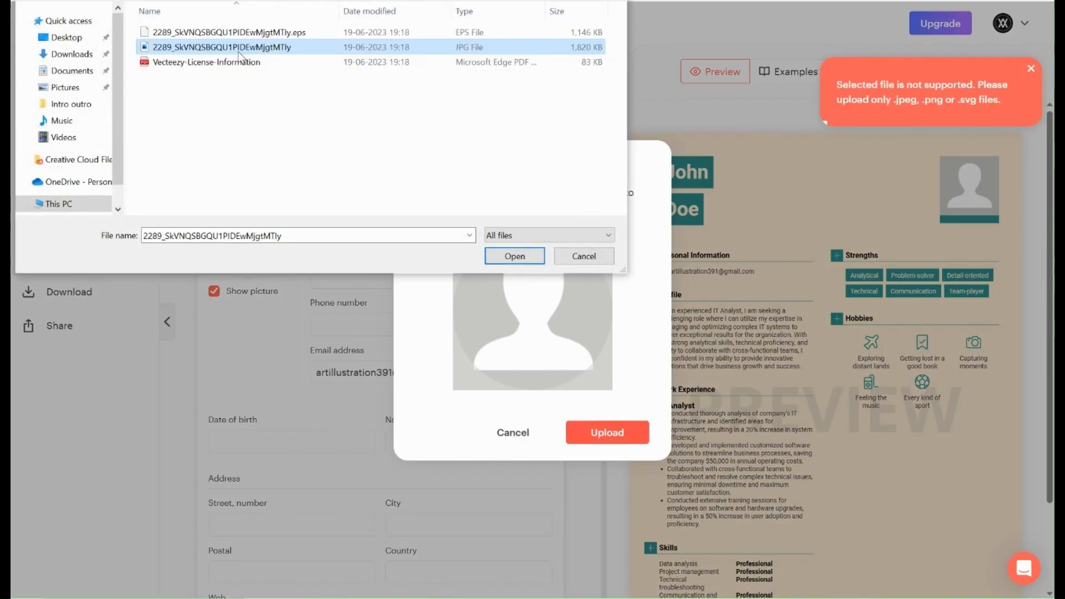
double_click(238, 52)
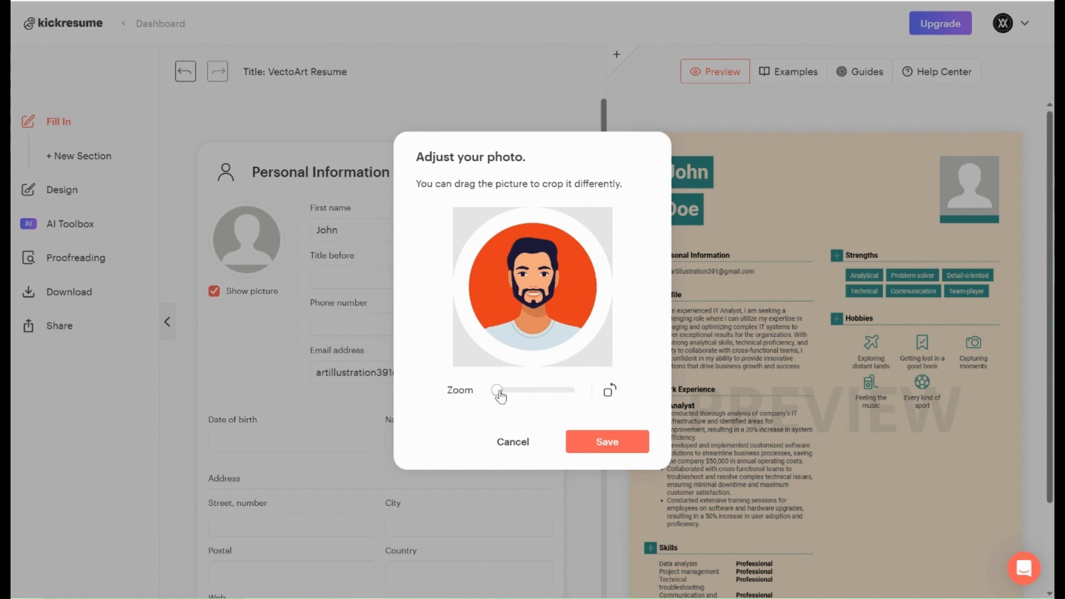
drag(497, 392, 505, 397)
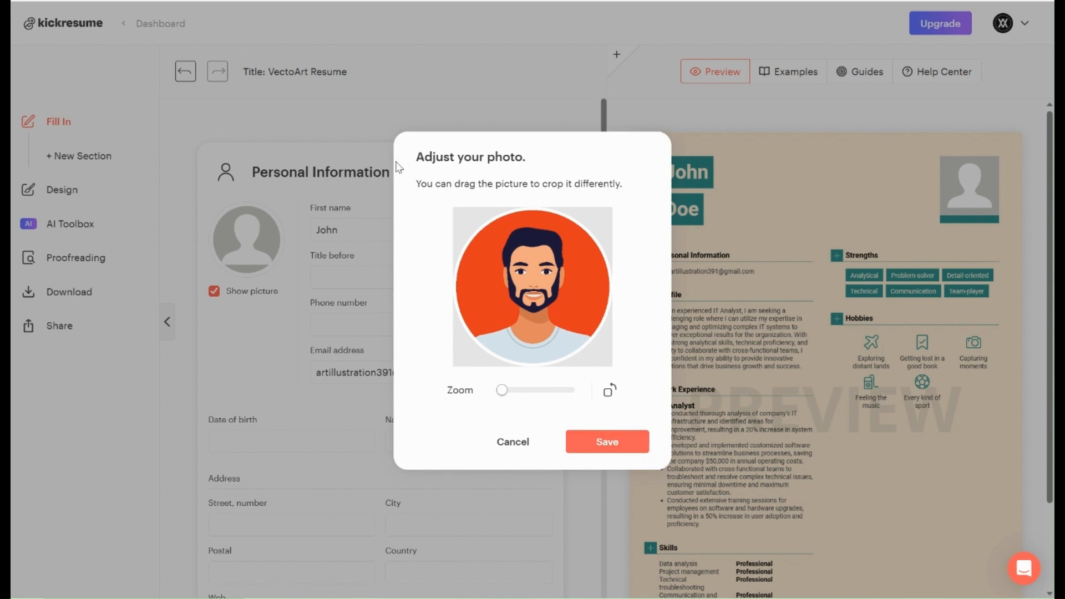
click(302, 115)
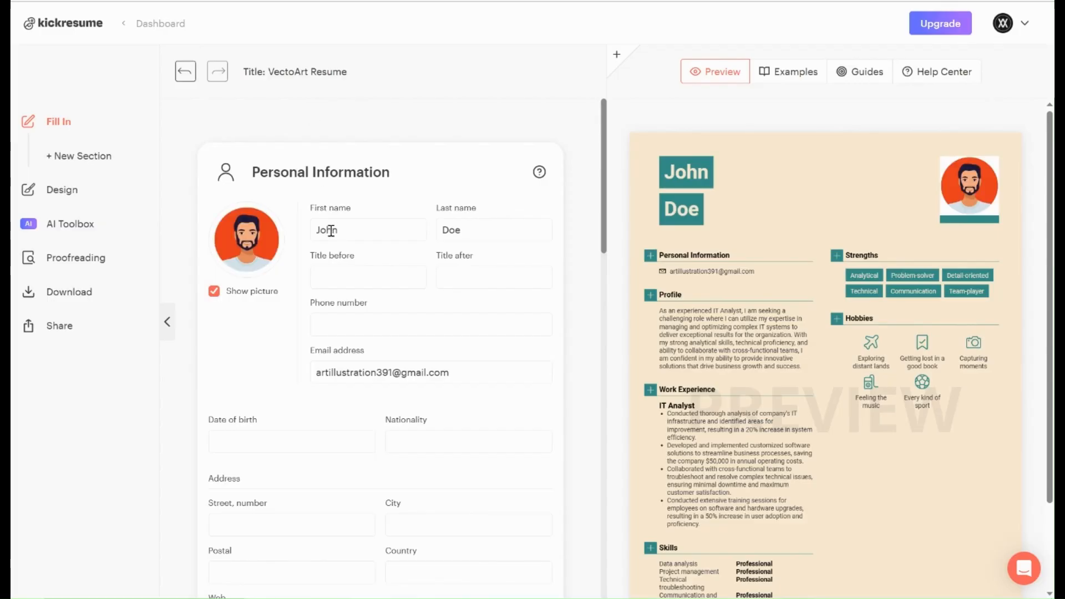
Set the title before the name to Mr and fill in the phone number in the personal information.
click(380, 278)
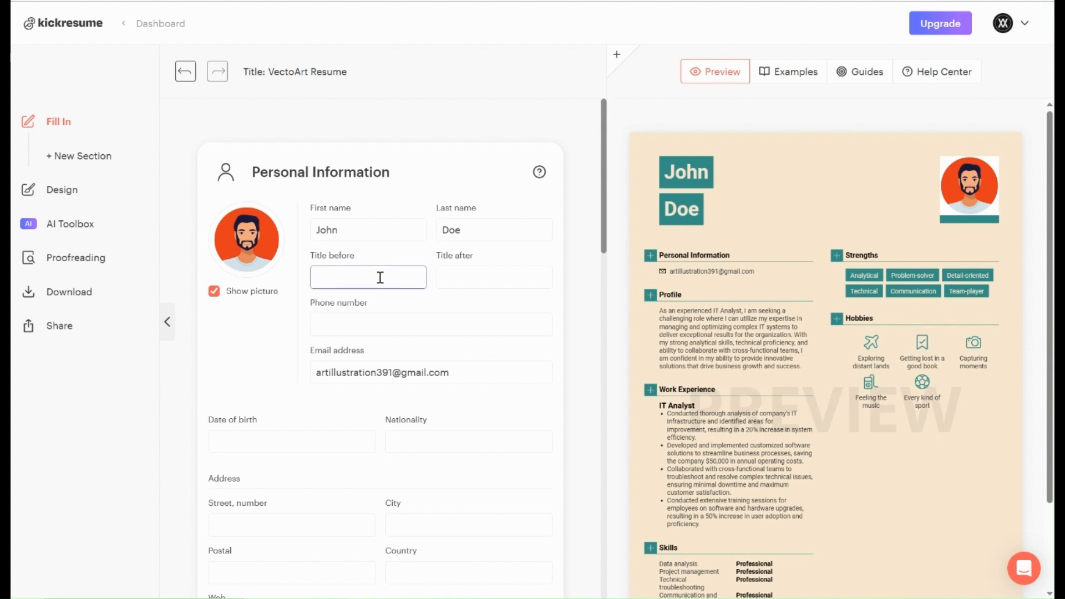
text(Mr)
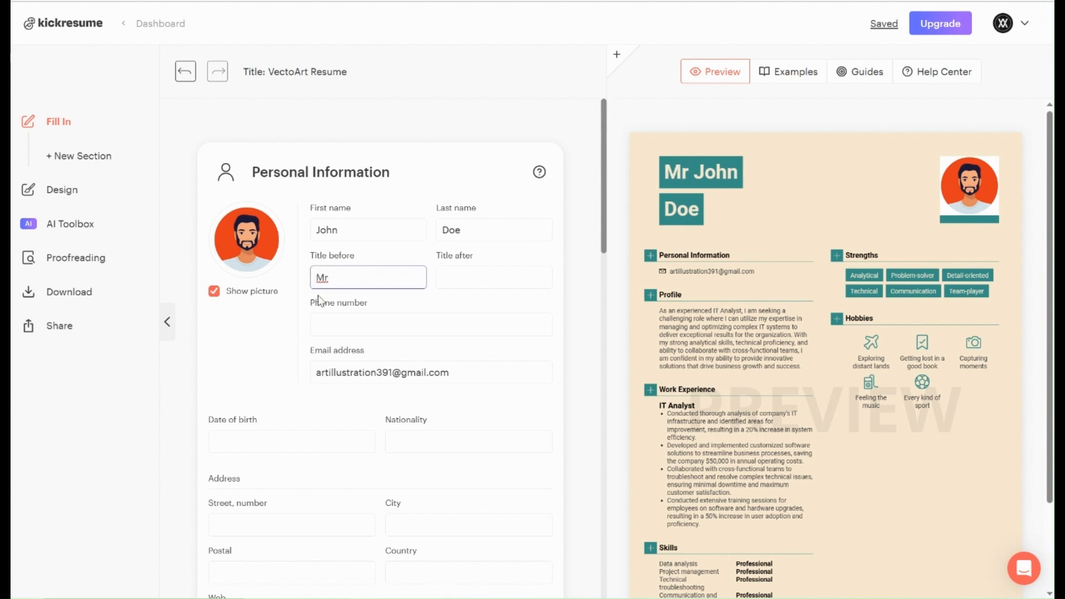
click(378, 330)
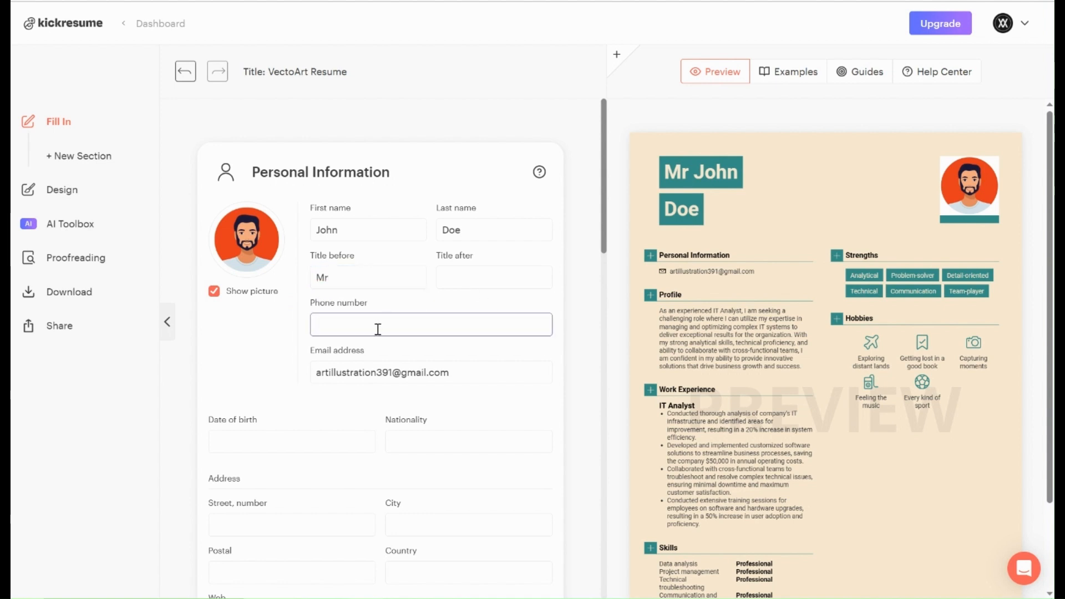
text(_)
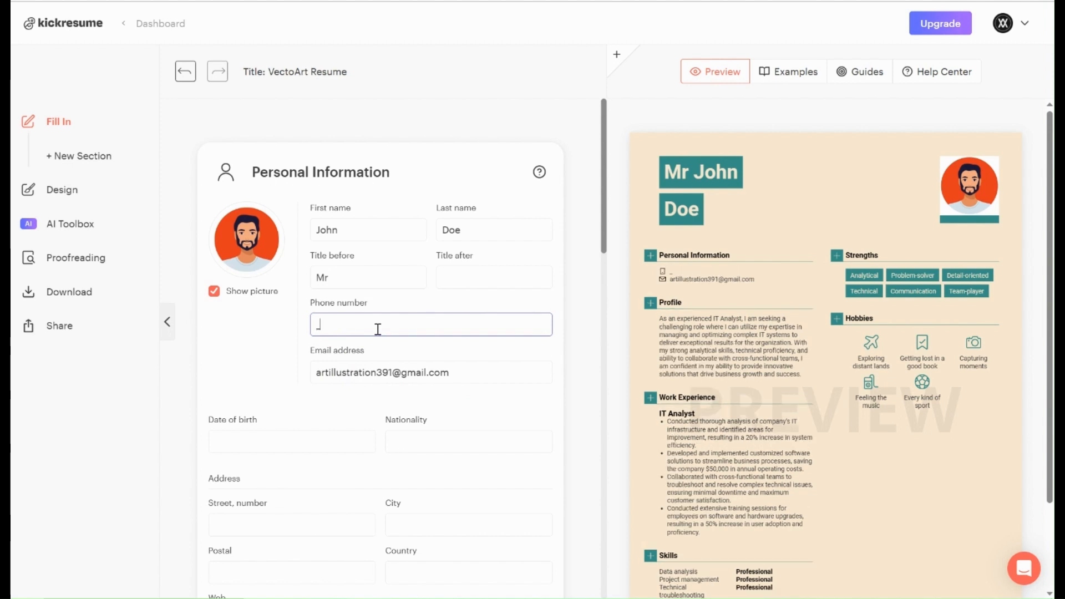
key(BackSpace)
key(BackSpace)
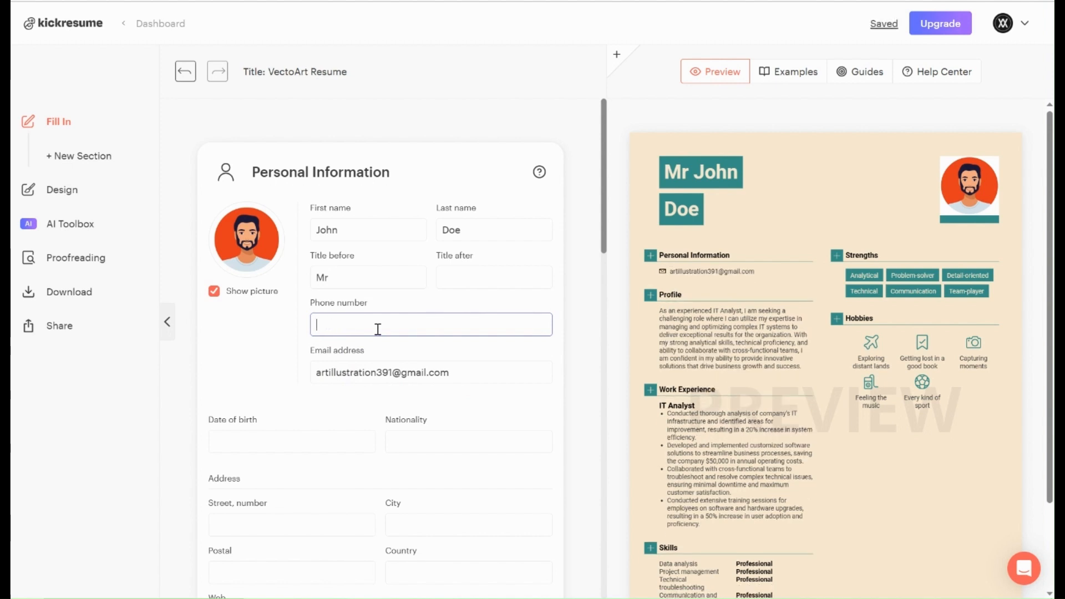
text(987654321)
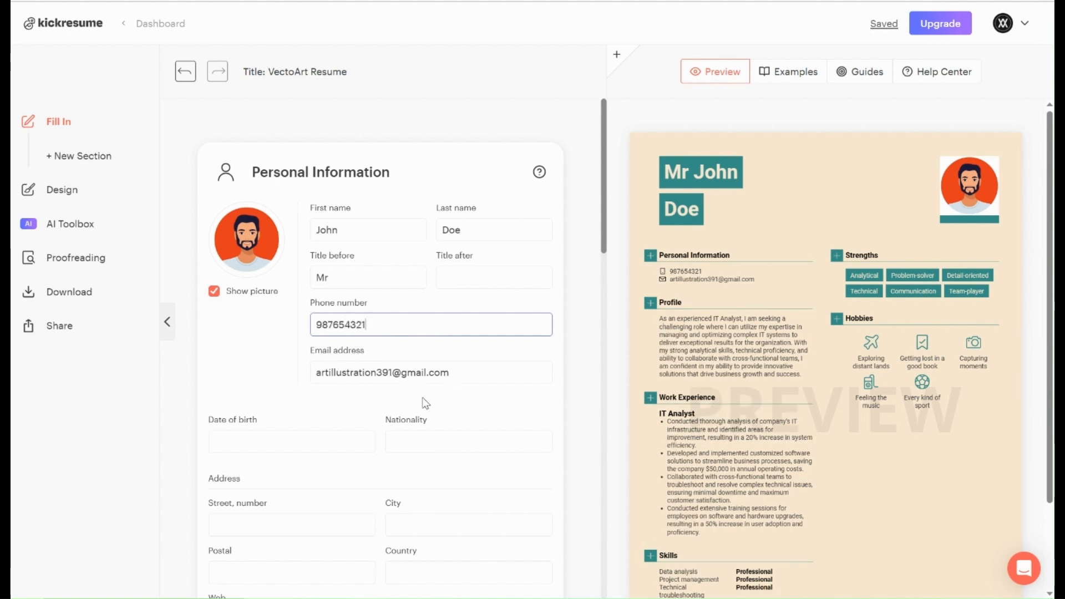
Fill in the date of birth, the nationality as Indian, and the full address with US as the country.
click(267, 442)
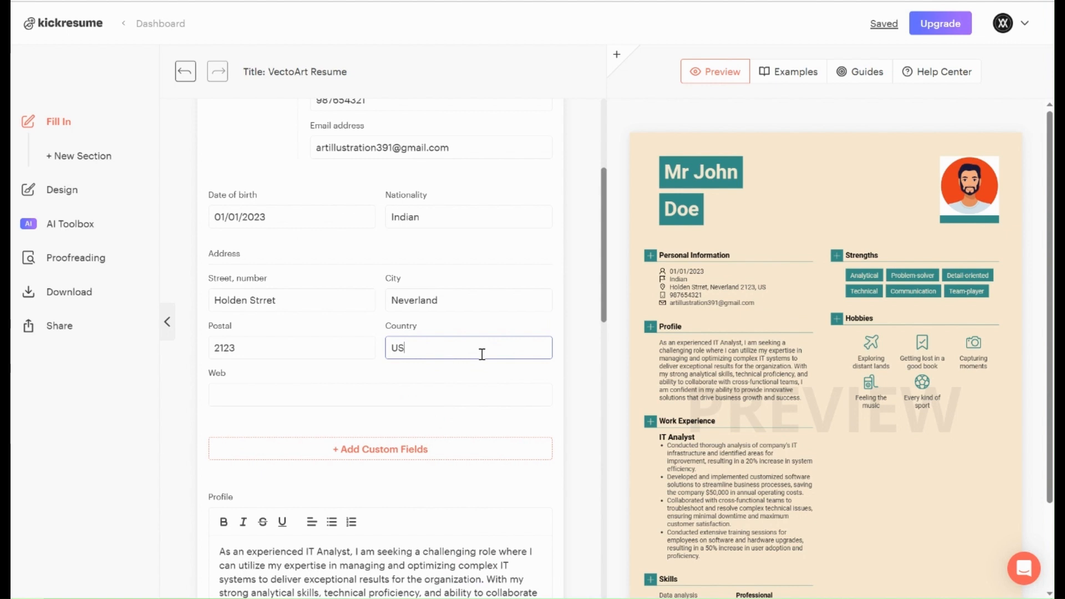
click(340, 396)
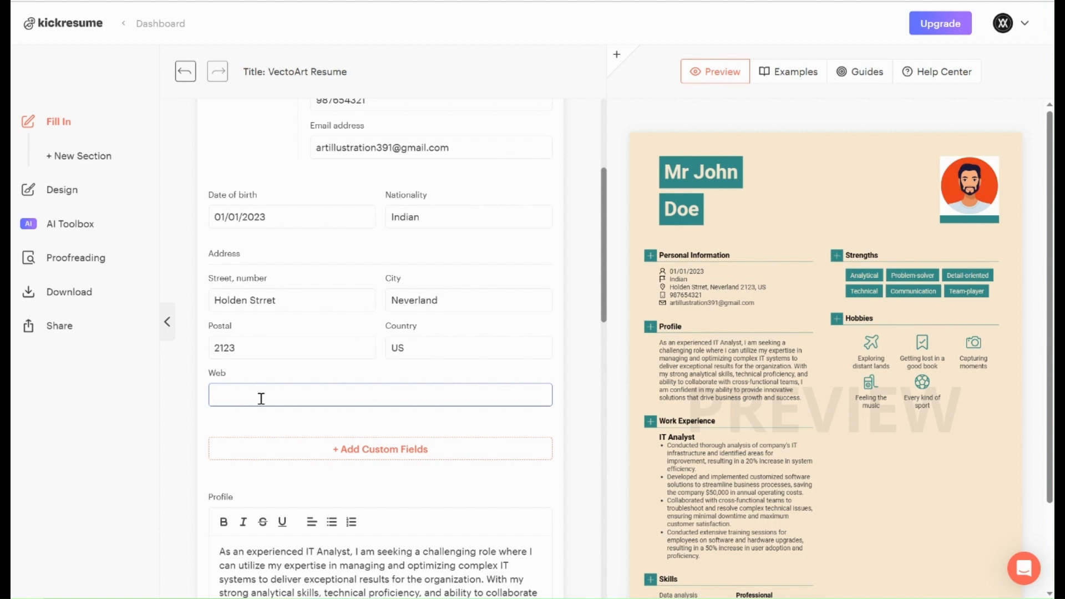
Review the Profile summary text in the Personal Information section.
scroll(453, 463, down, 3)
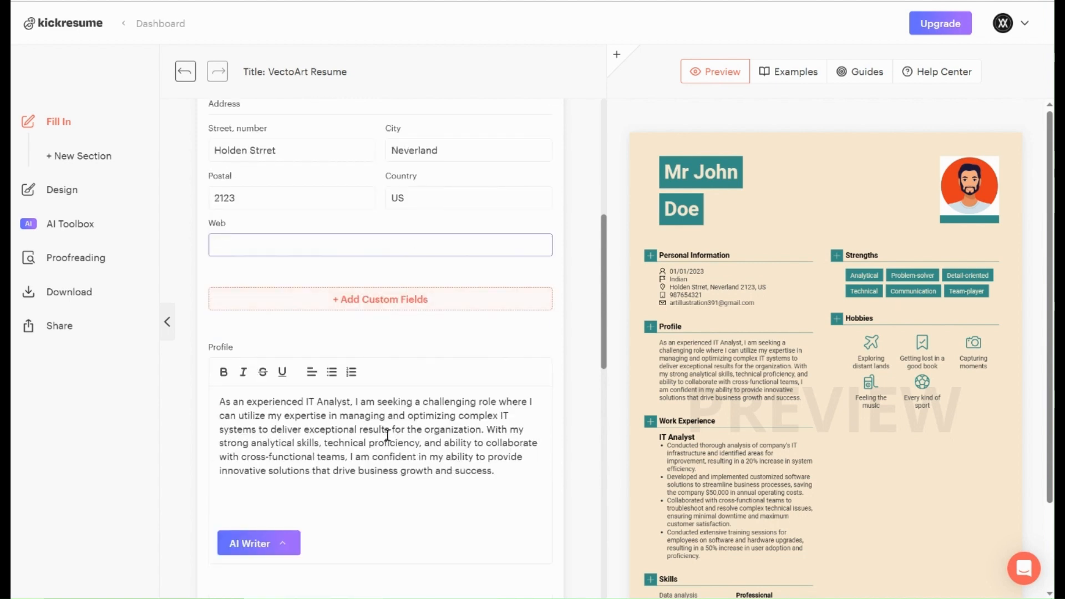
scroll(388, 435, down, 1)
drag(221, 327, 505, 396)
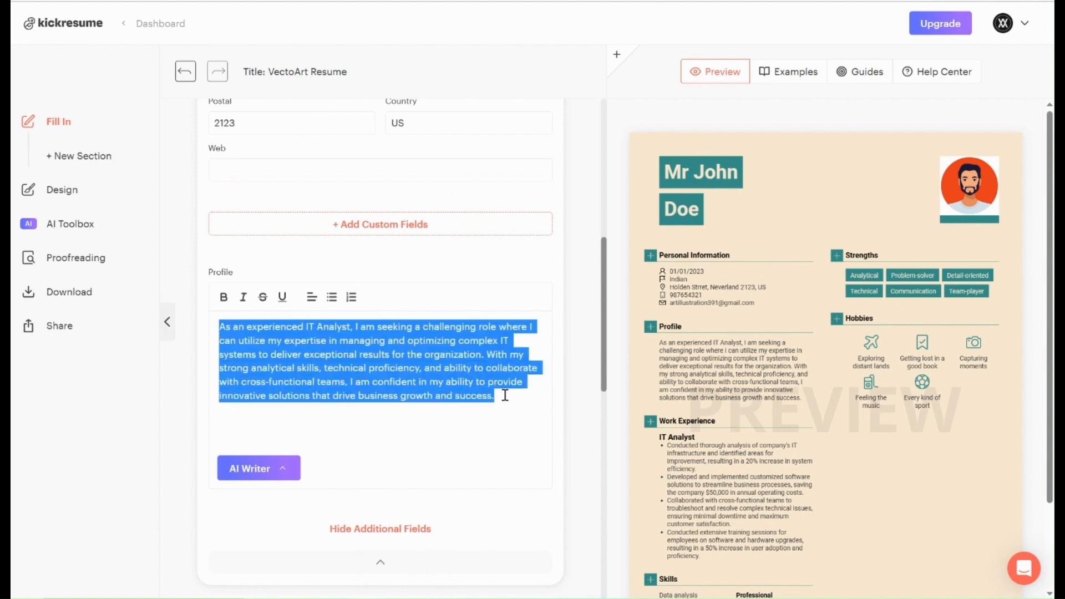
click(350, 330)
scroll(349, 344, down, 2)
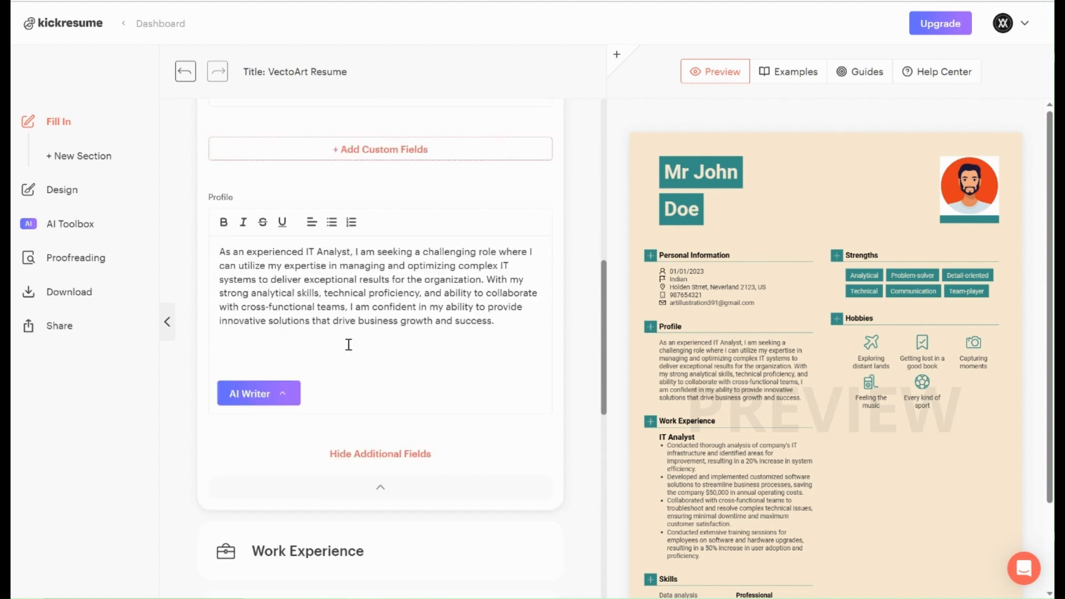
Open the Work Experience section and give the IT Analyst job Google as company, California as city and US as country.
scroll(438, 455, down, 4)
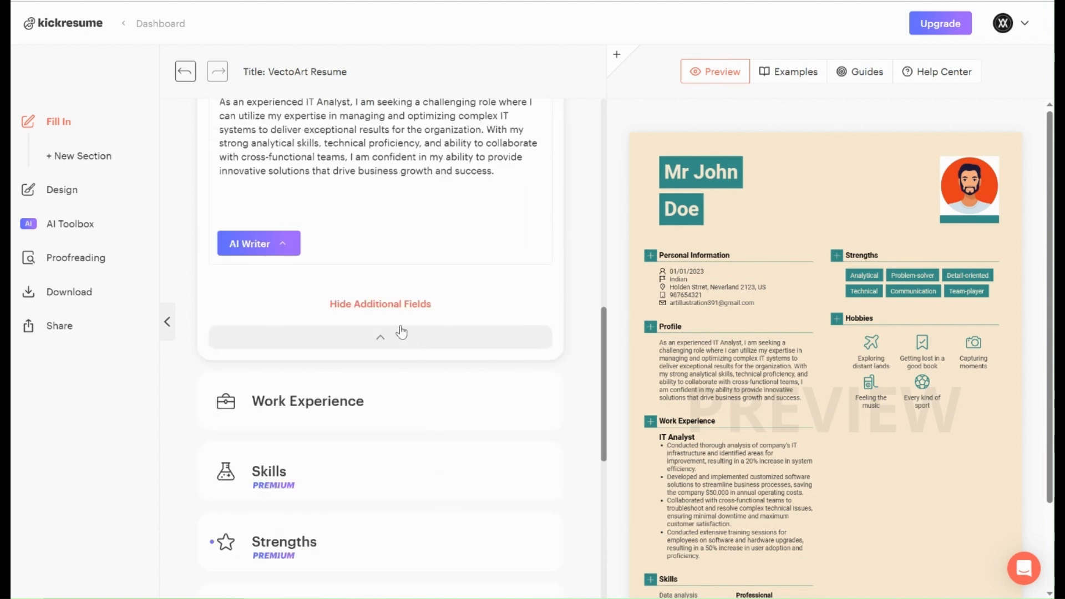
scroll(341, 390, down, 4)
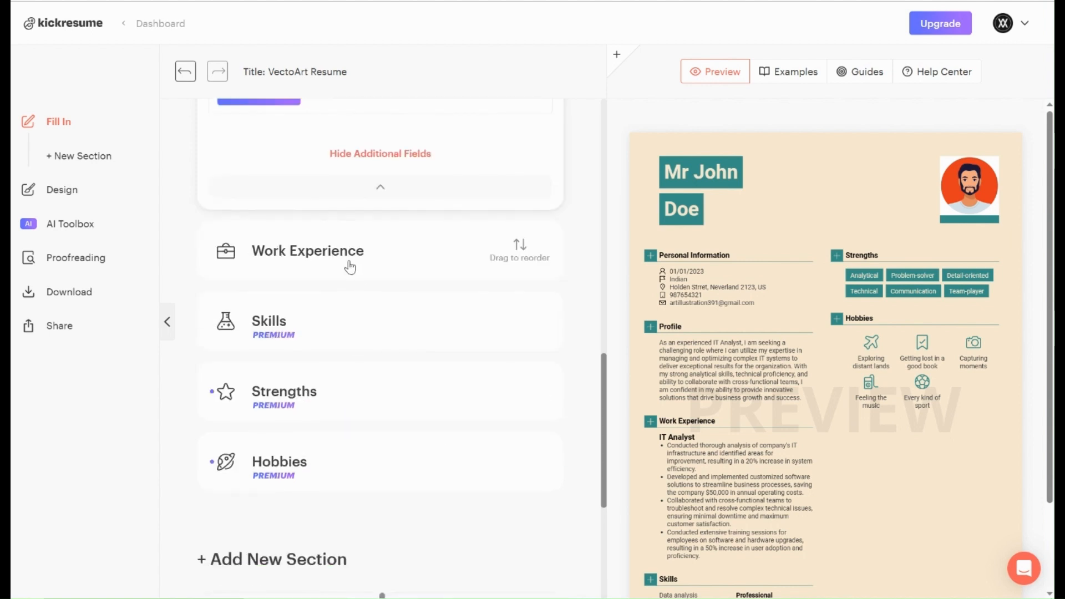
click(349, 265)
scroll(357, 472, down, 3)
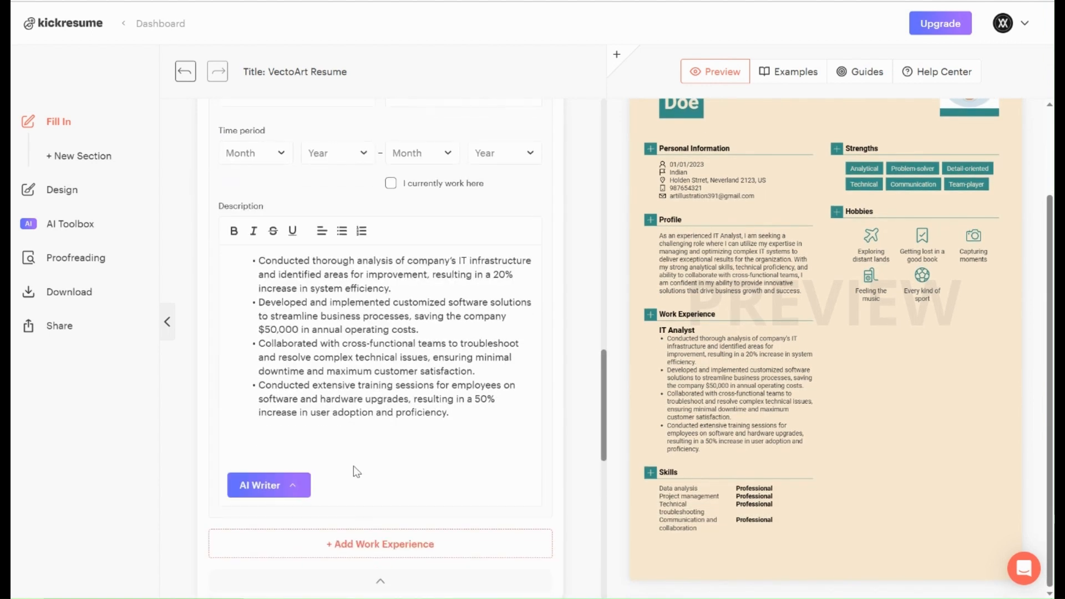
drag(262, 260, 475, 416)
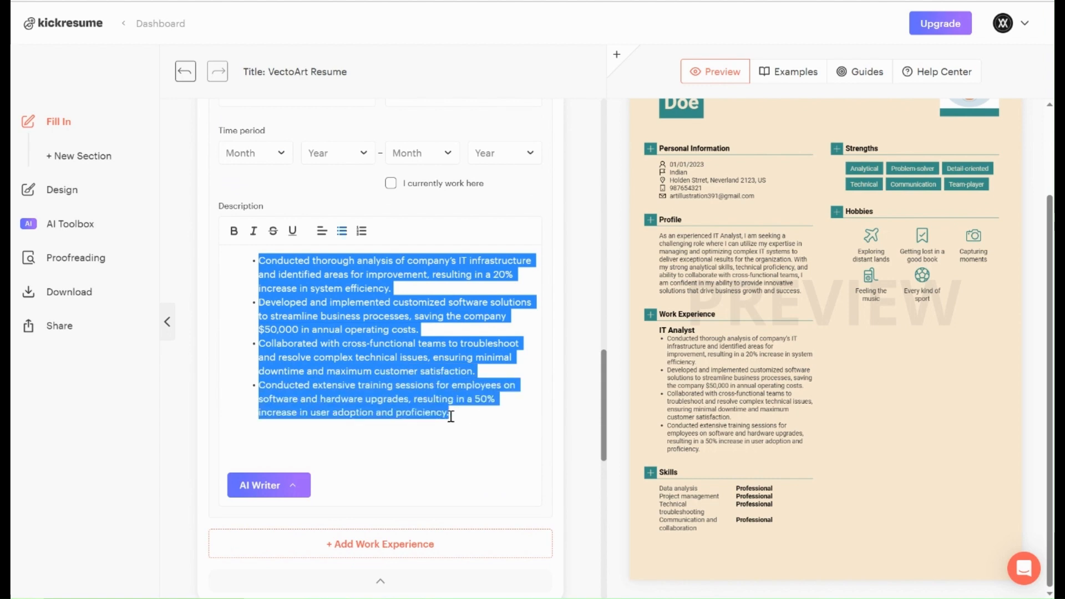
scroll(451, 416, up, 3)
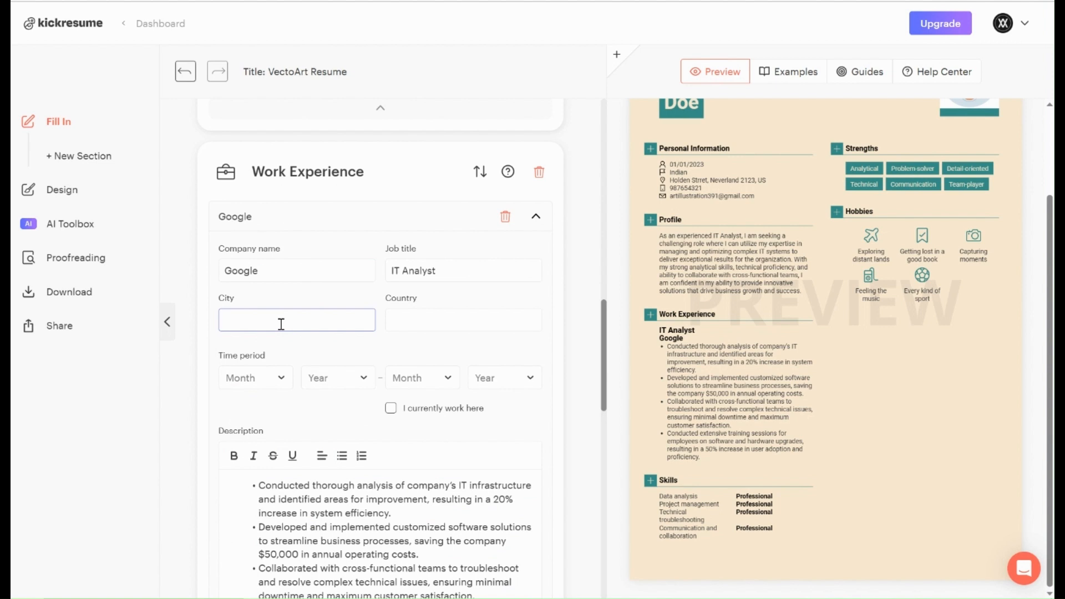
text(Cali)
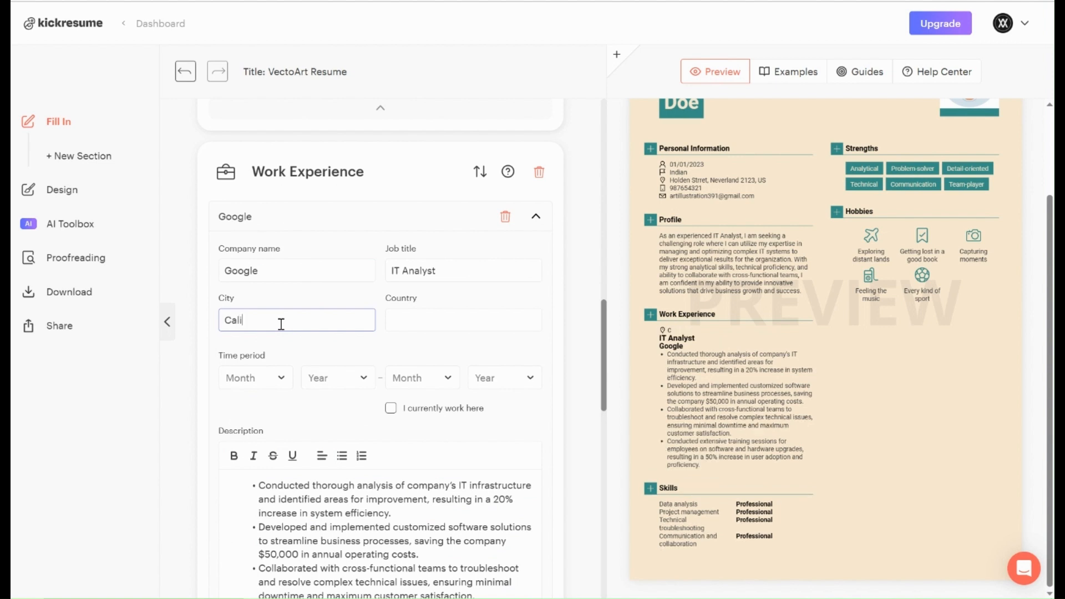
text(fornia)
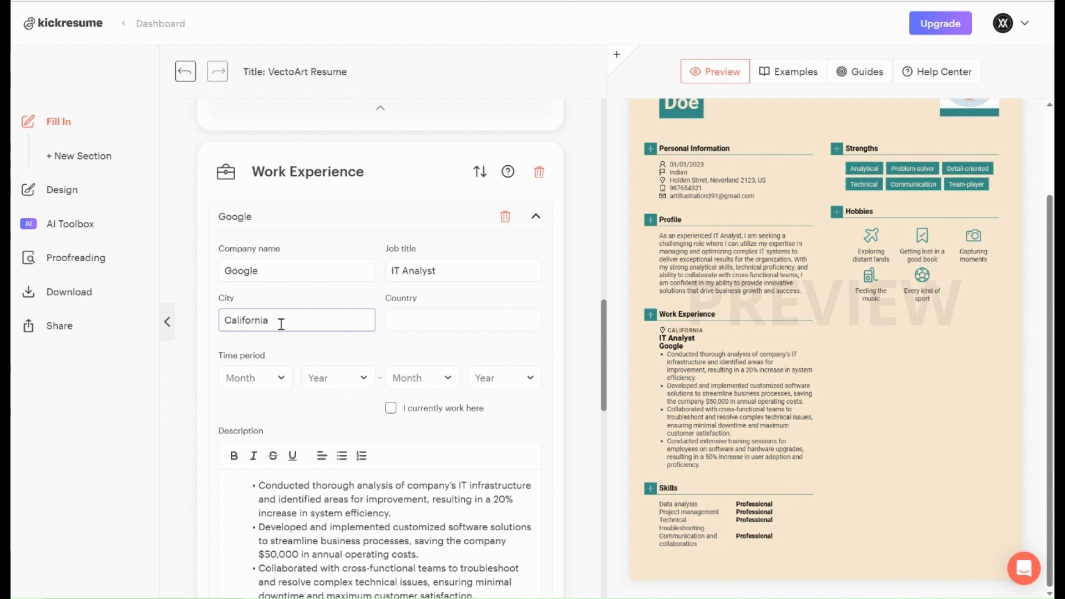
click(412, 324)
text(US)
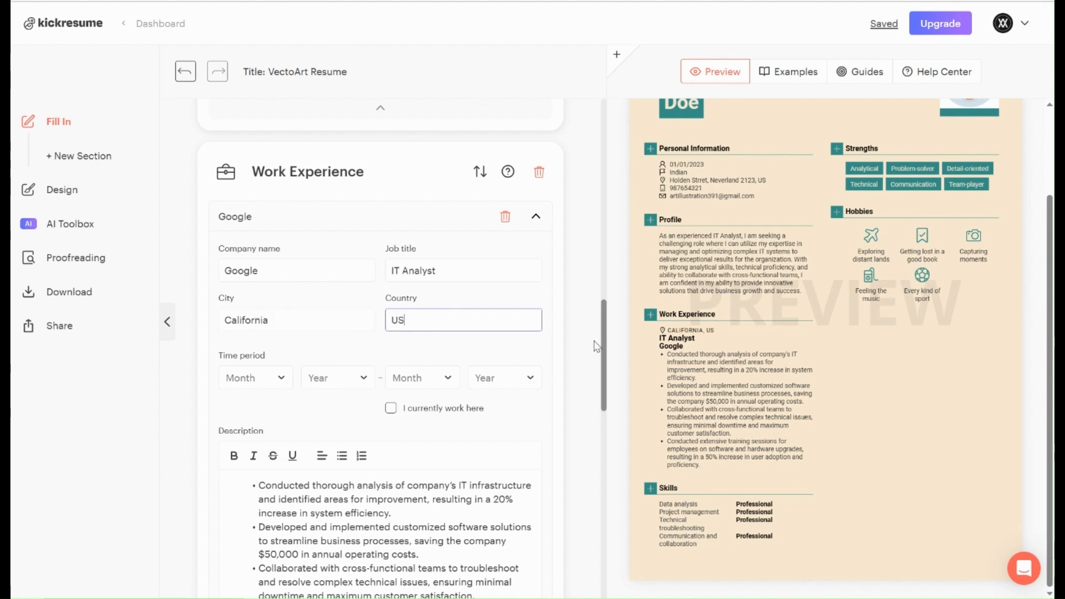
Set the Google job's time period from January 2023 to March 2023 and mark it as the current job.
click(285, 385)
click(270, 437)
click(338, 378)
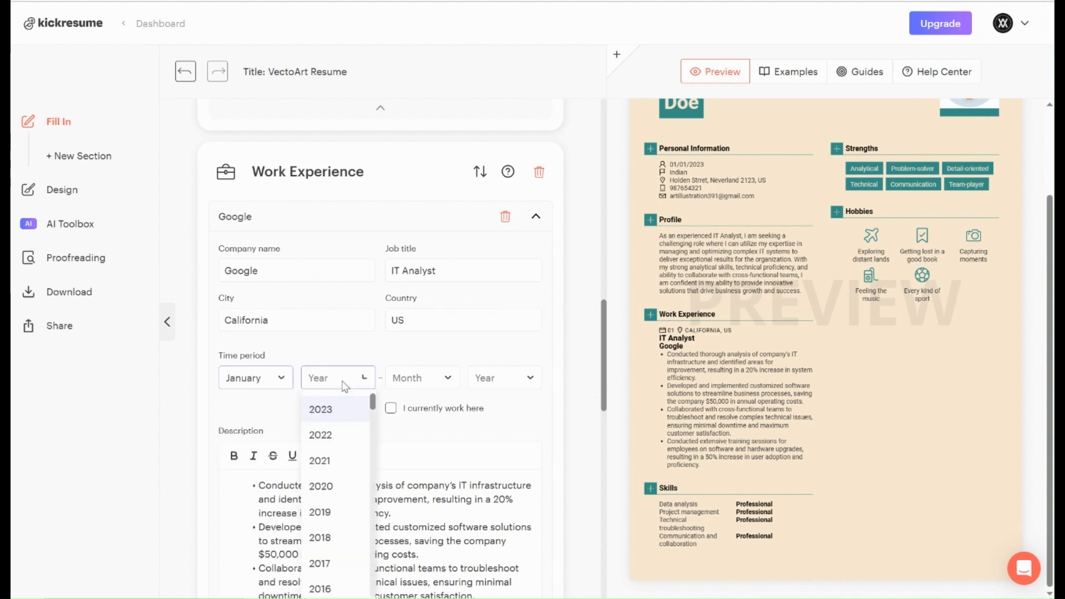
click(329, 410)
click(430, 387)
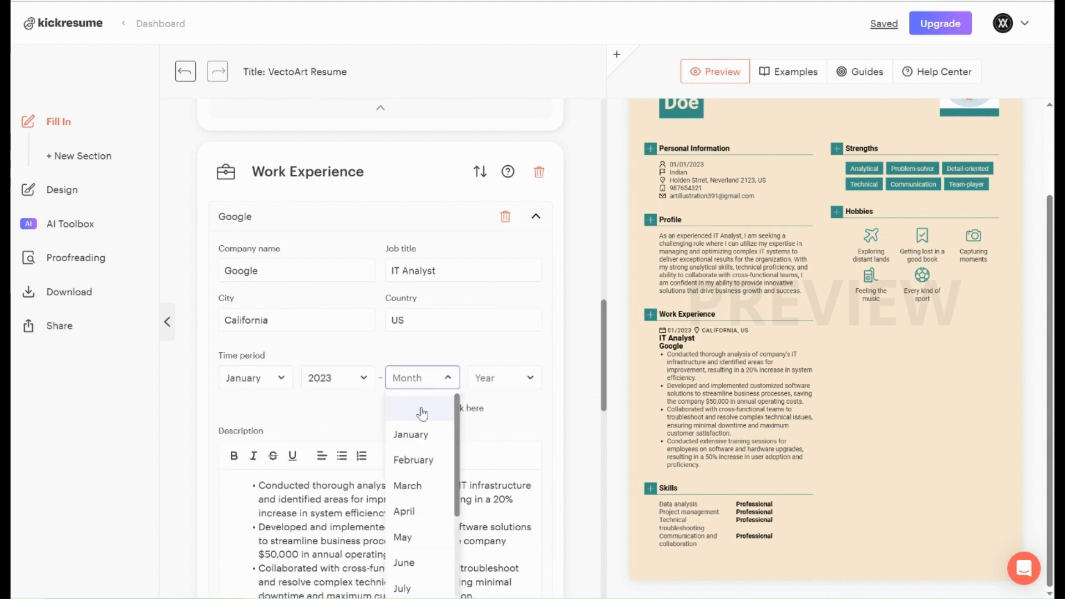
click(409, 488)
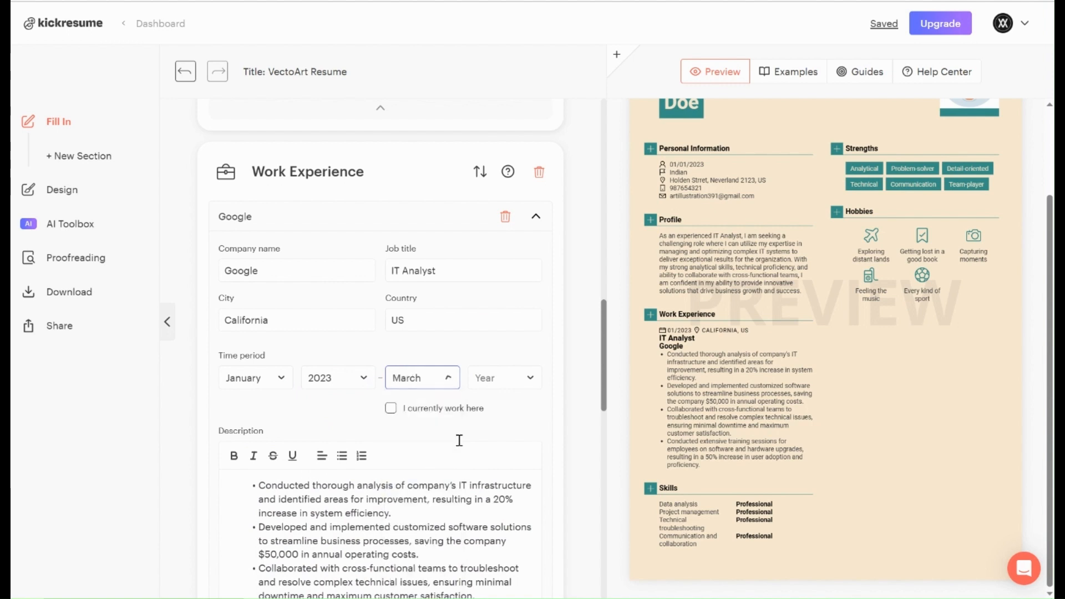
click(501, 383)
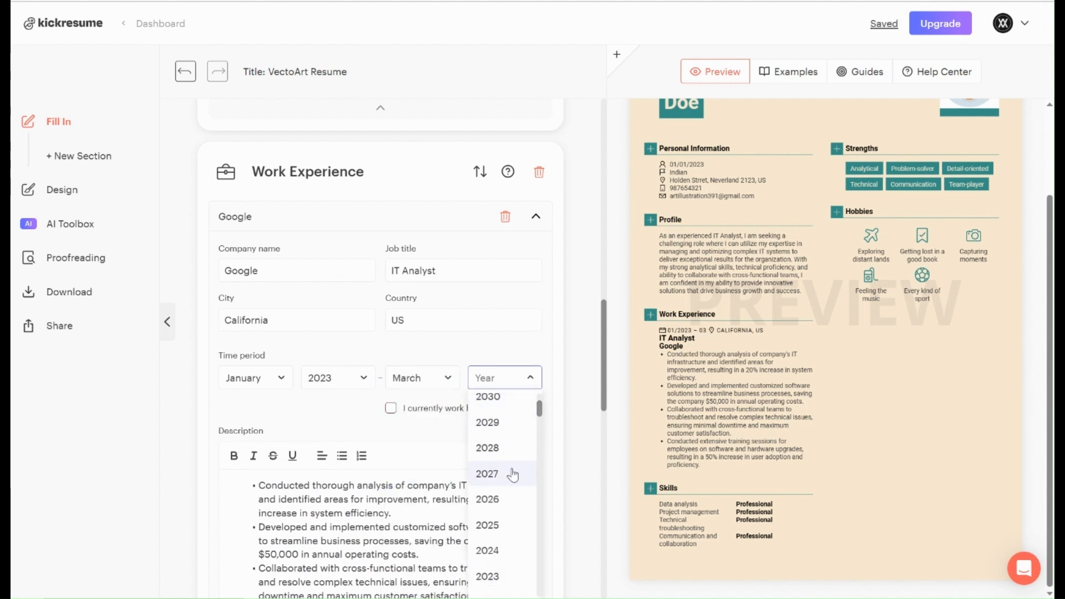
scroll(509, 473, up, 2)
scroll(512, 461, down, 5)
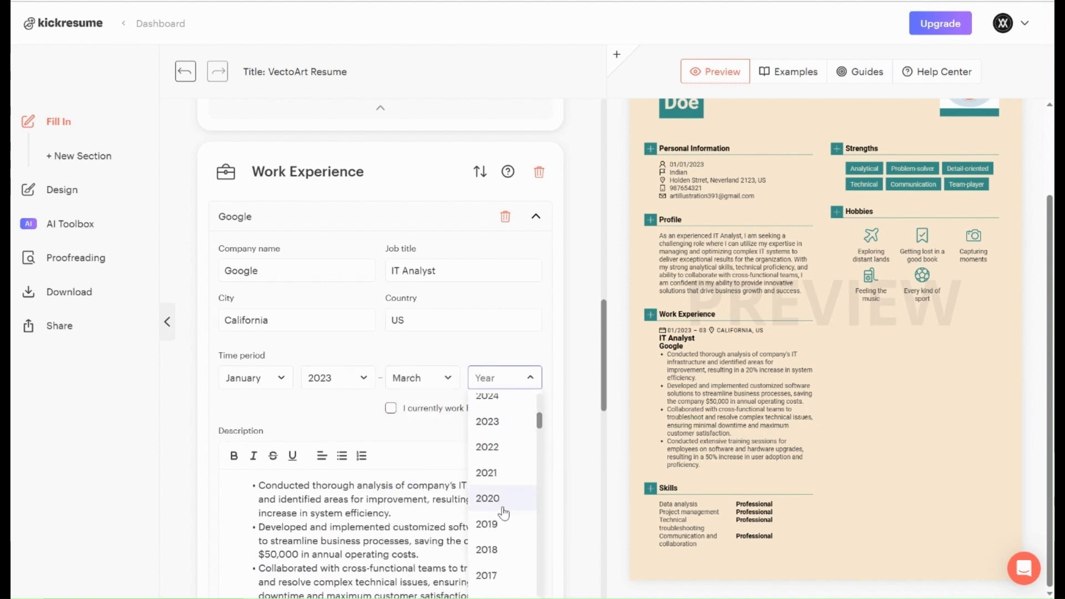
click(488, 419)
click(391, 408)
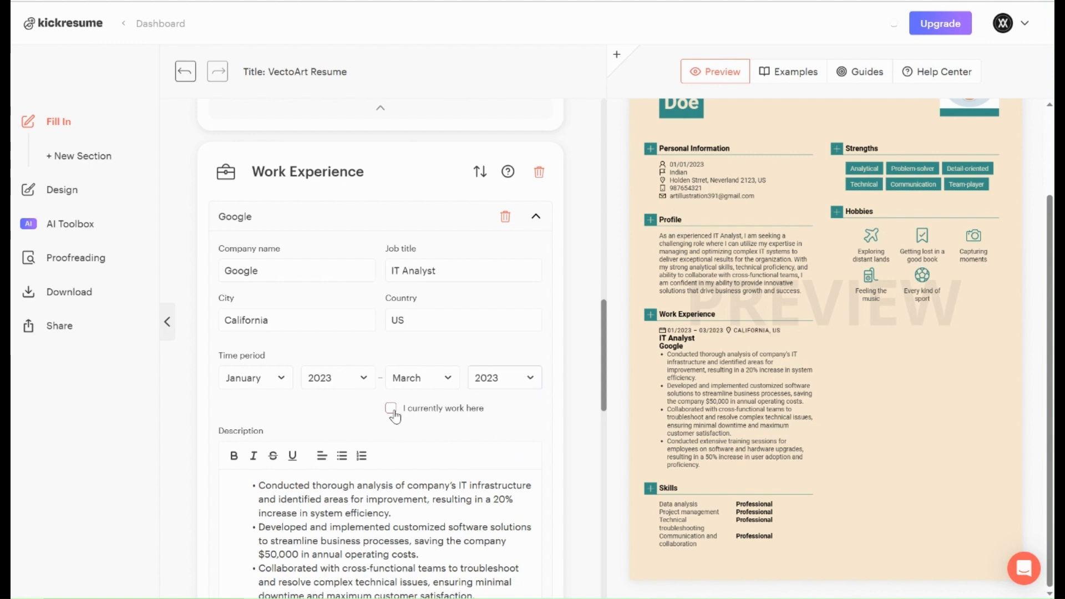
Open the Skills section and examine the listed skills, their levels and the options for adding more.
scroll(451, 440, down, 4)
scroll(380, 471, down, 4)
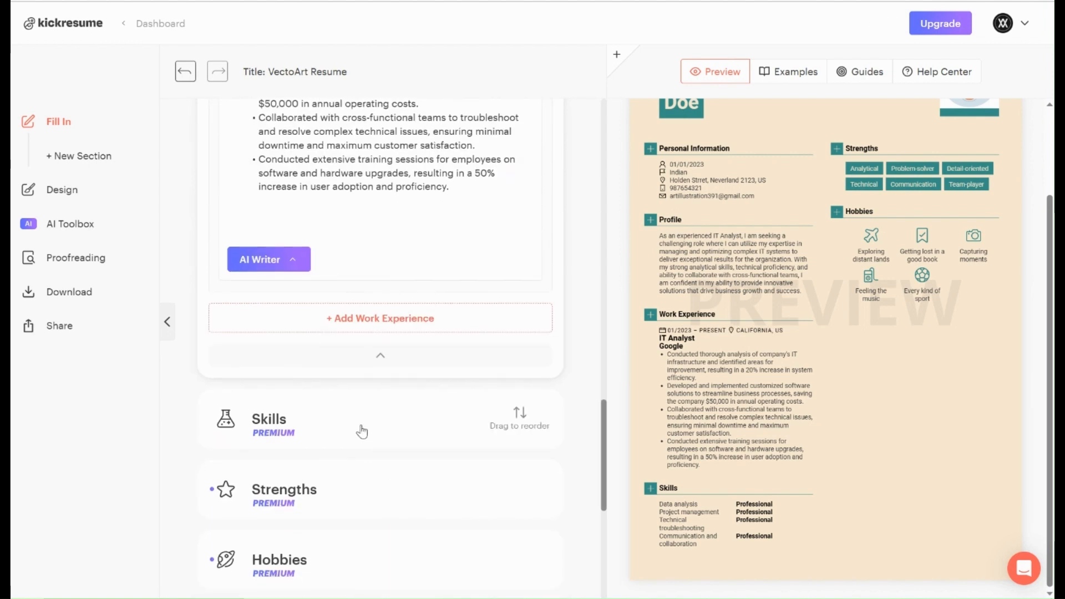
scroll(360, 429, up, 3)
scroll(383, 502, down, 3)
click(355, 418)
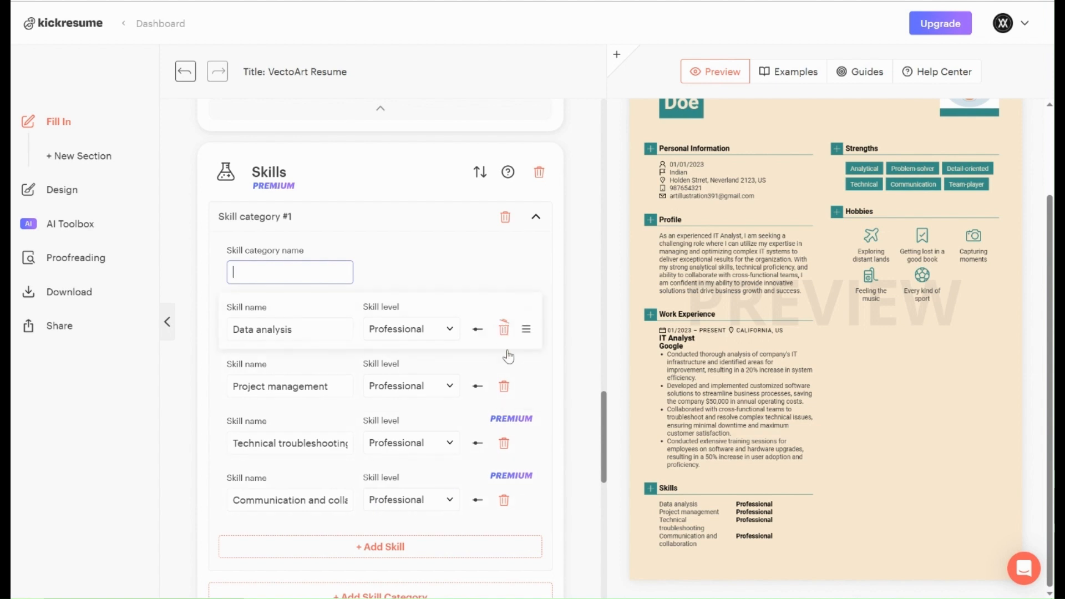
mouse_move(525, 335)
mouse_down()
mouse_move(528, 359)
mouse_move(526, 340)
mouse_up()
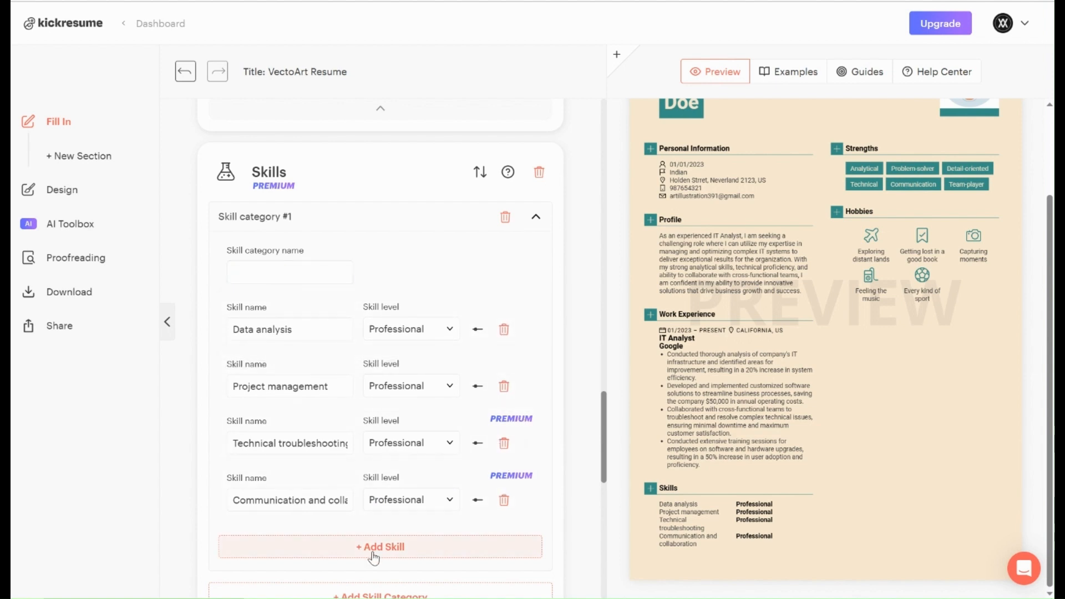
scroll(457, 432, down, 4)
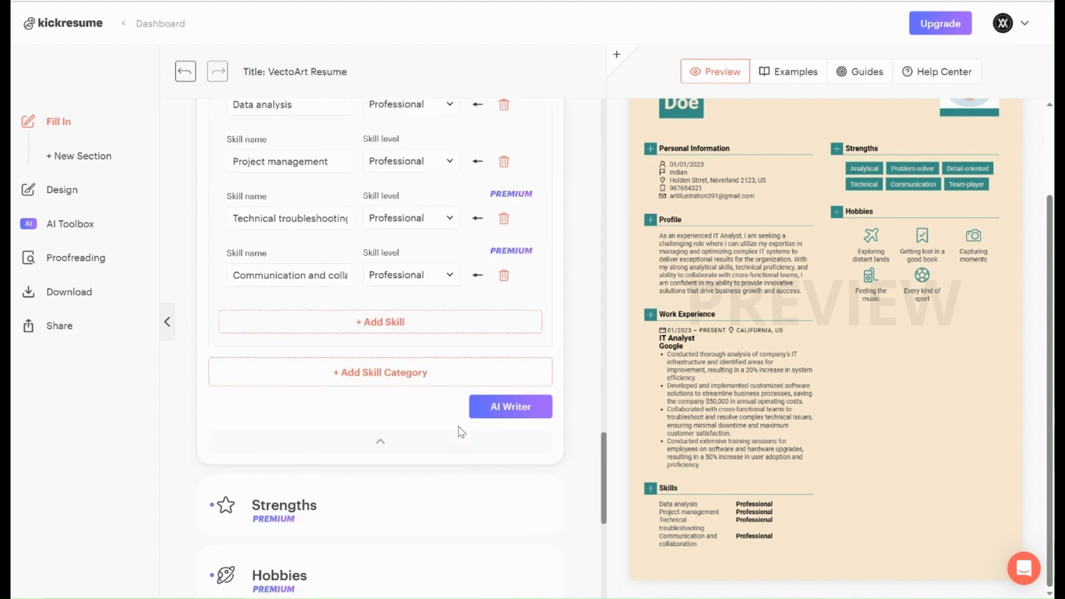
Open the Strengths section and review its items and suggested additions.
scroll(382, 412, down, 1)
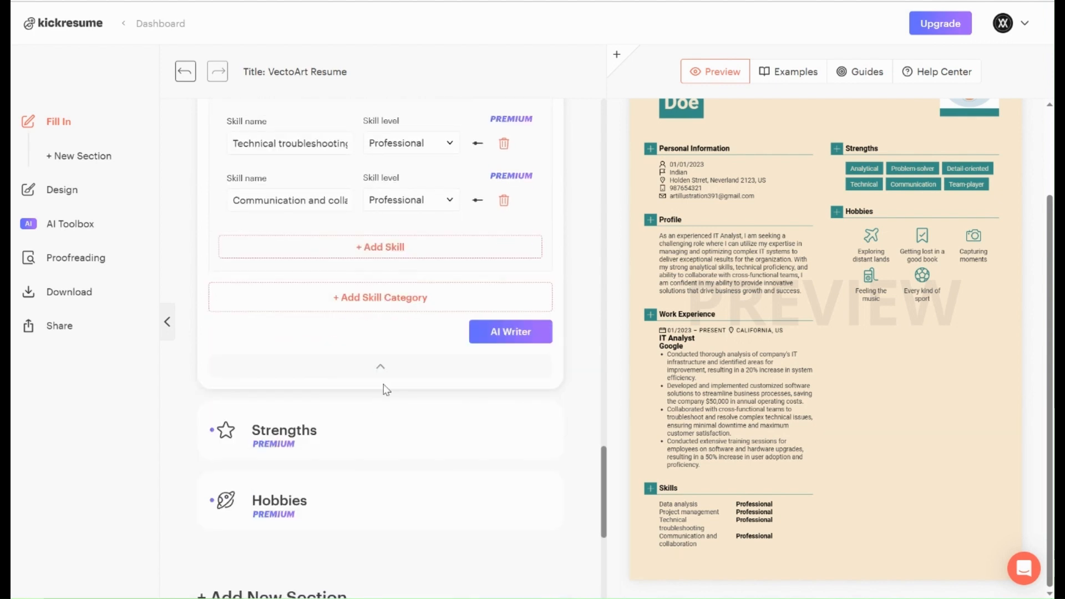
click(378, 441)
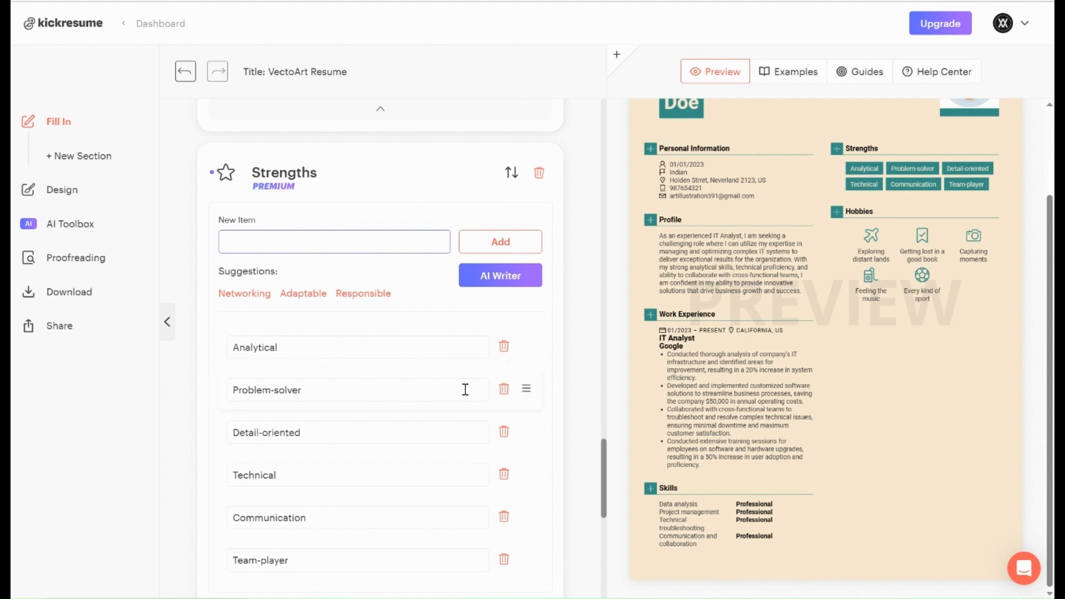
scroll(465, 389, down, 1)
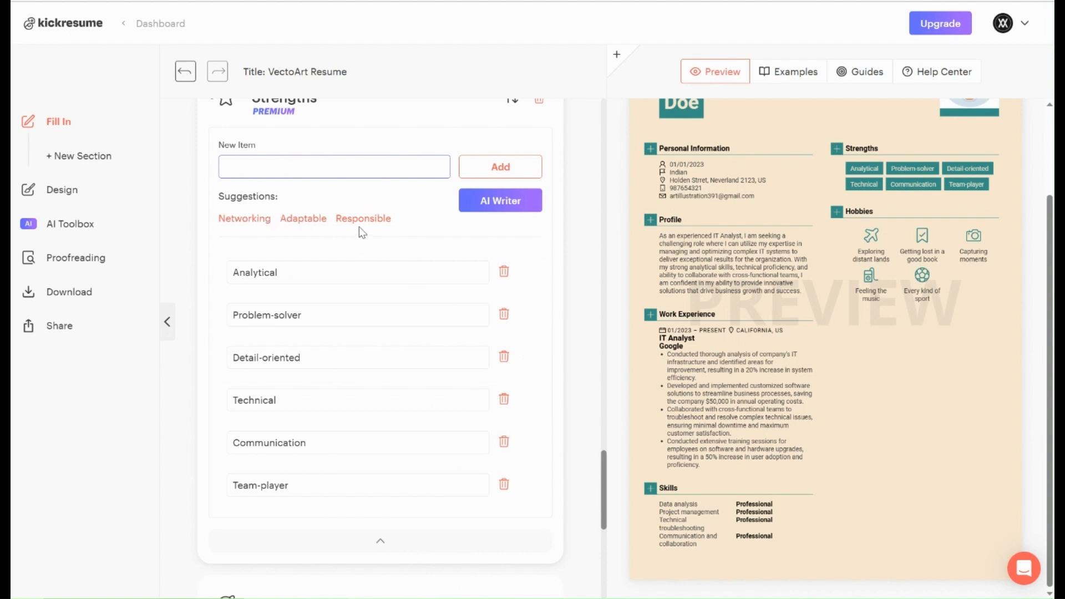
Open the Hobbies section and move "Exploring distant lands" to second place, after "Getting lost in a good book".
scroll(451, 286, down, 4)
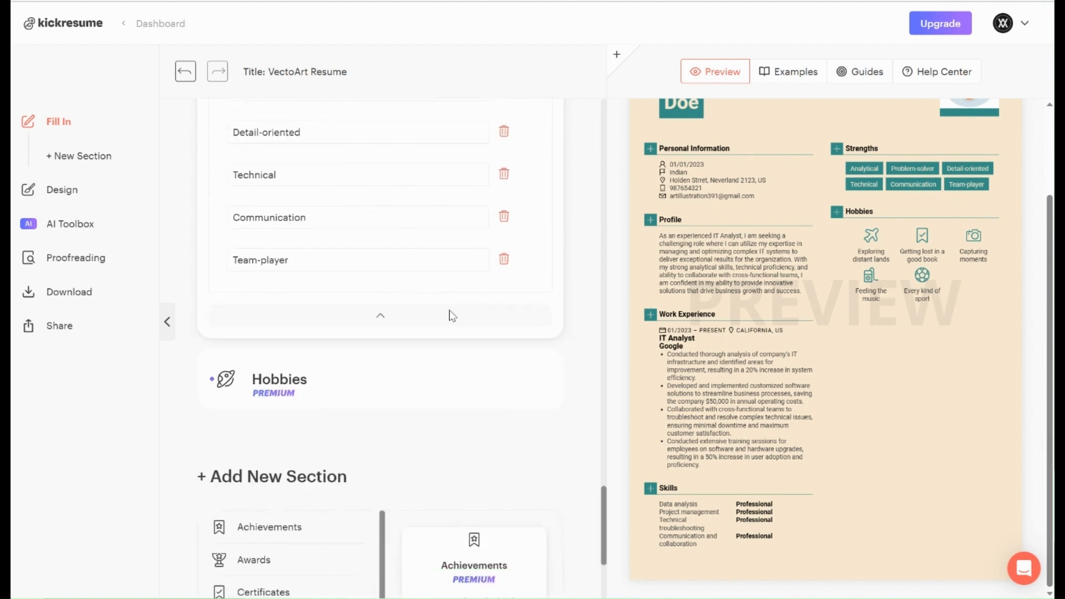
click(368, 375)
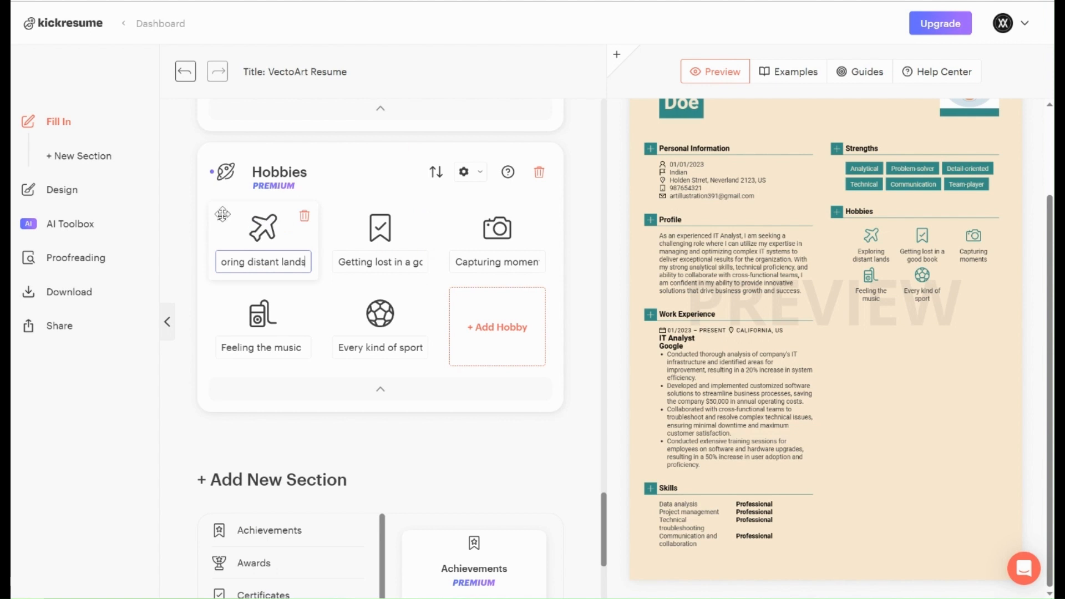
drag(223, 214, 355, 227)
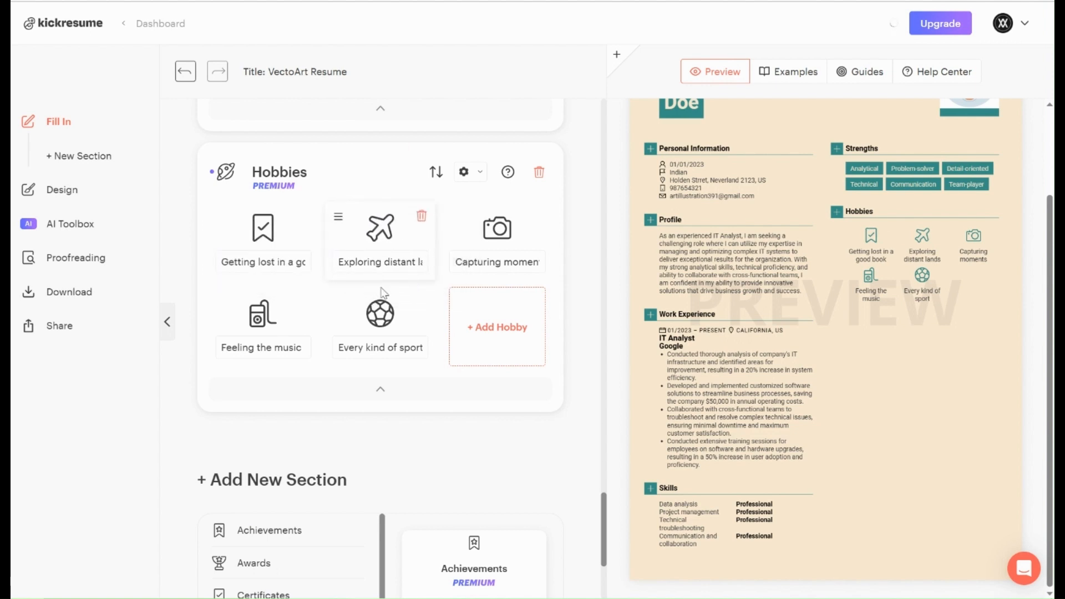
Browse the icons available for a new hobby and close the picker without adding one.
click(499, 333)
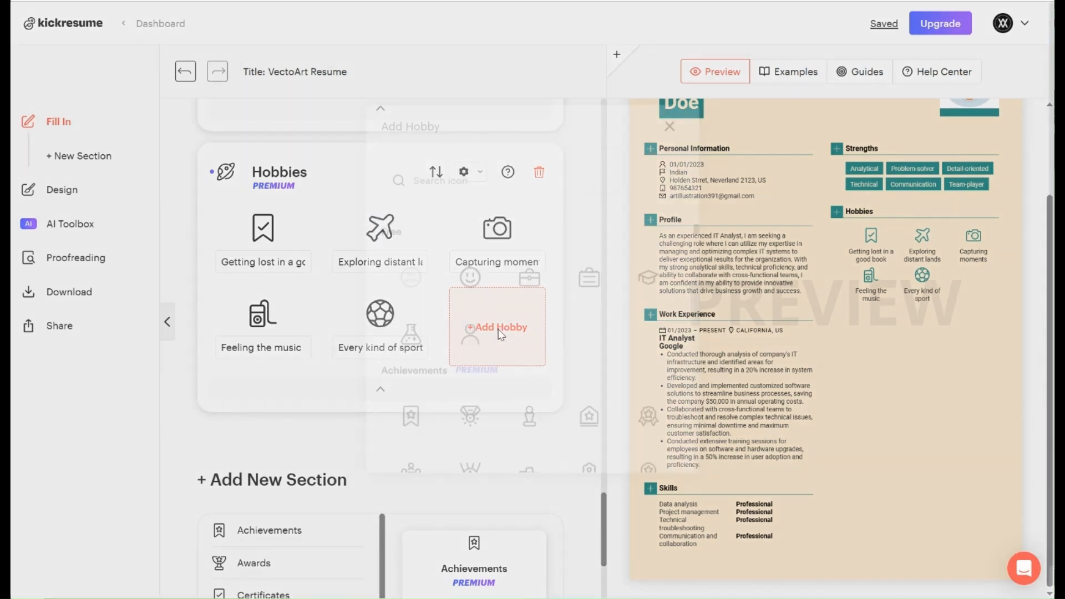
scroll(555, 344, down, 5)
scroll(601, 346, down, 4)
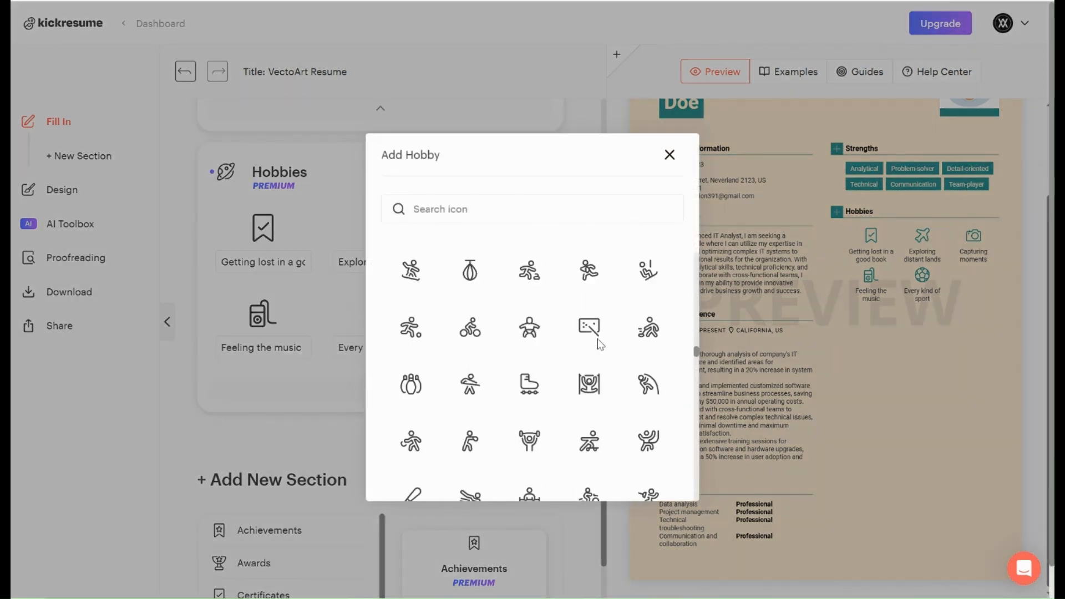
click(669, 157)
Add an empty Achievements section after Hobbies and check its delete option without removing the section.
scroll(420, 398, down, 4)
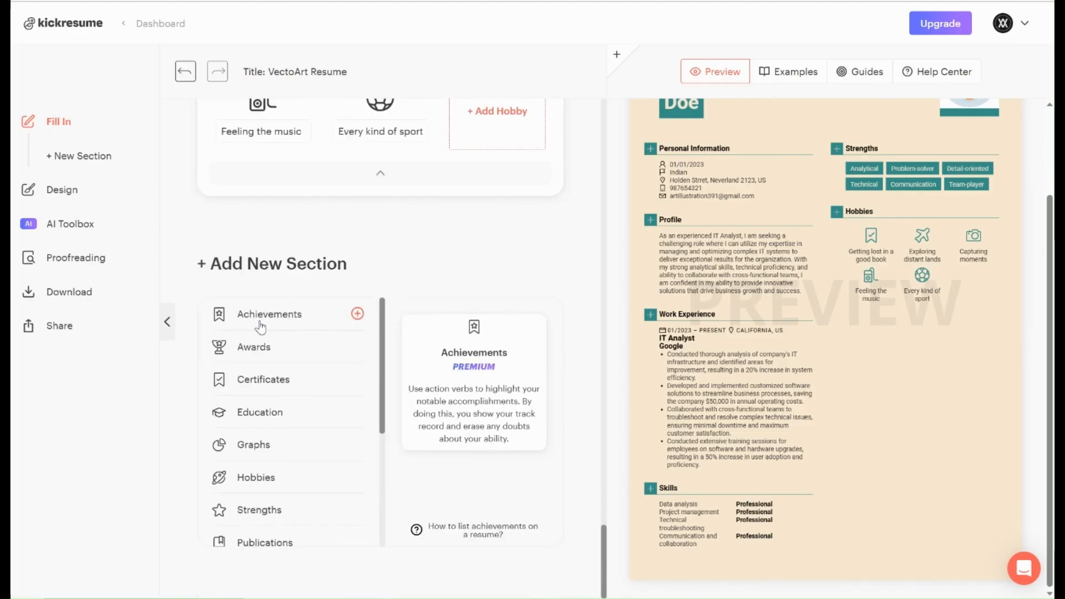
click(358, 314)
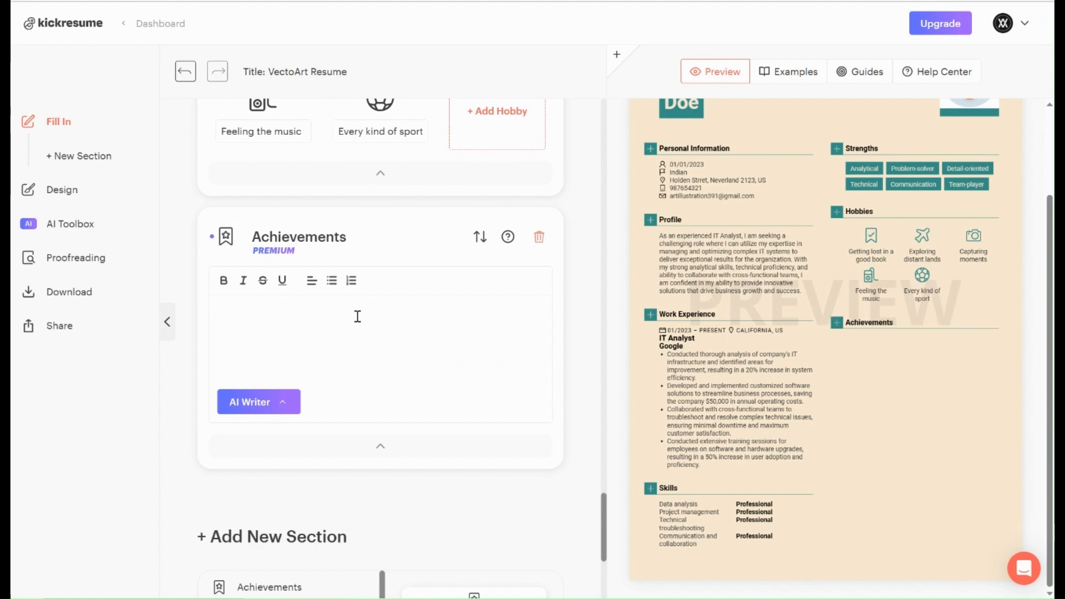
scroll(358, 316, down, 2)
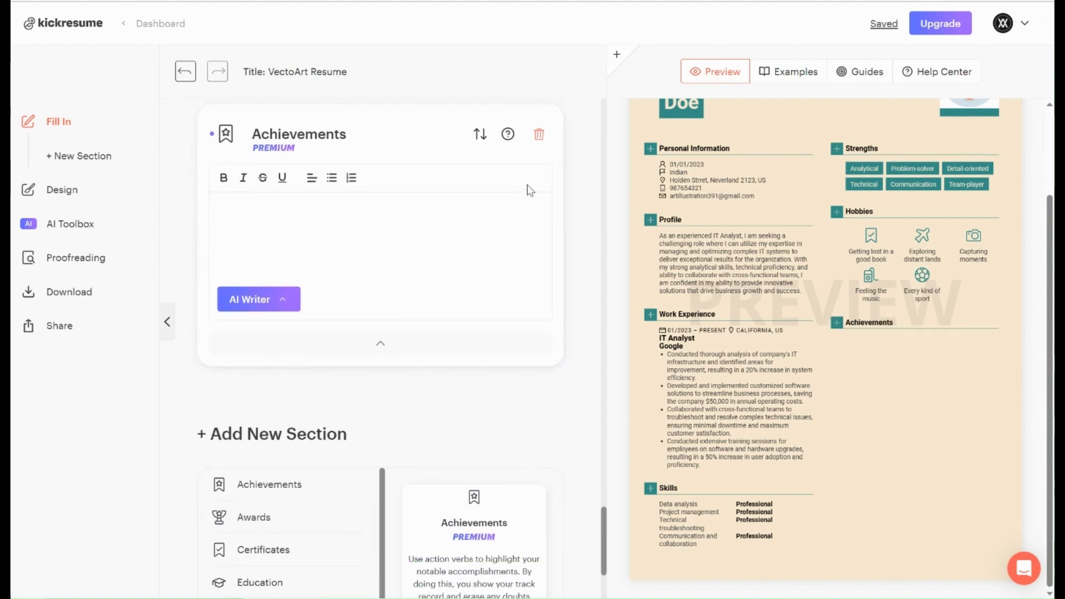
click(539, 134)
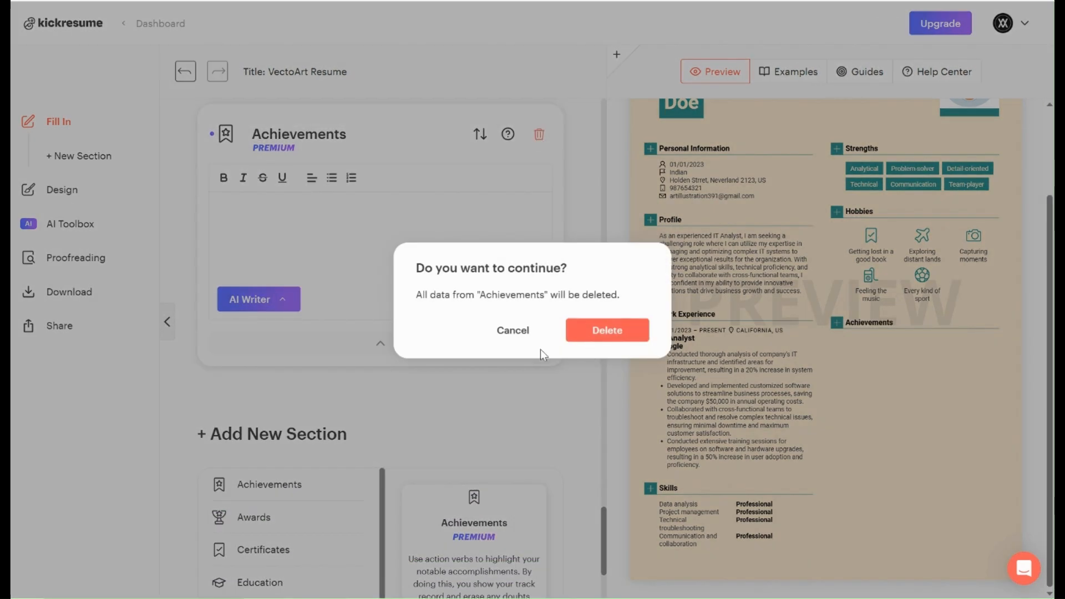
click(516, 332)
Add empty Awards and Certificates sections to the resume after Achievements.
scroll(360, 377, down, 3)
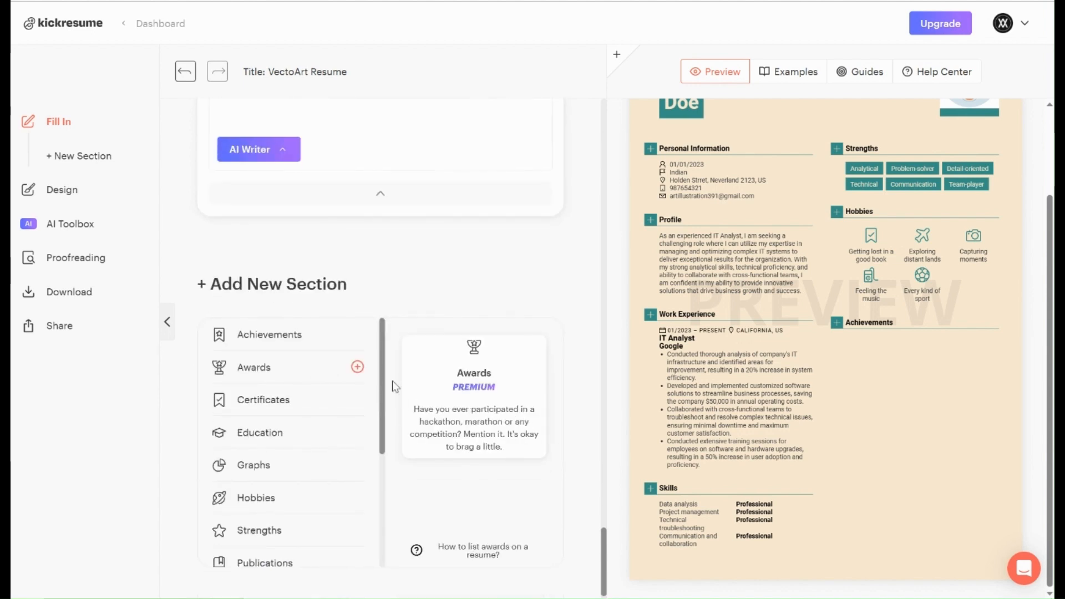
click(359, 369)
scroll(364, 400, down, 5)
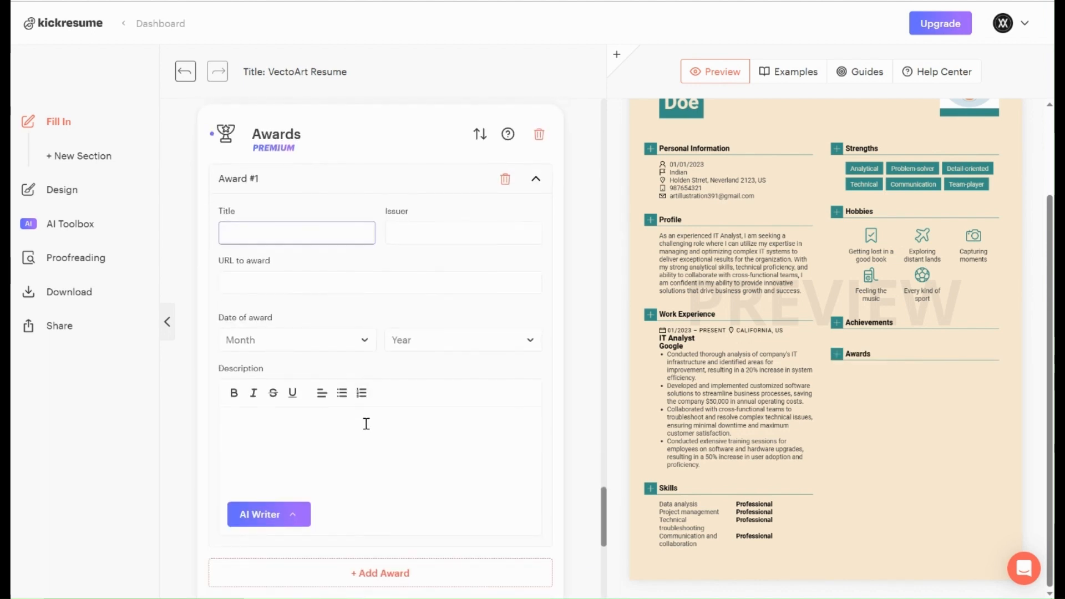
scroll(368, 428, down, 4)
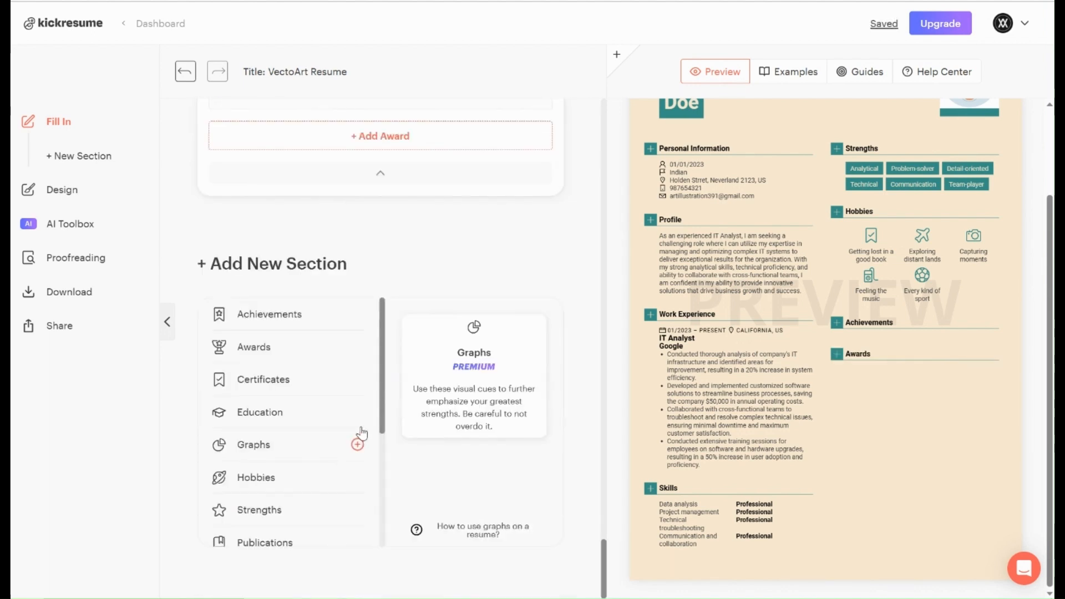
click(358, 379)
Look through the remaining section types that can be added and review the form up to Personal Information and the resume preview.
scroll(364, 386, down, 5)
scroll(364, 388, down, 3)
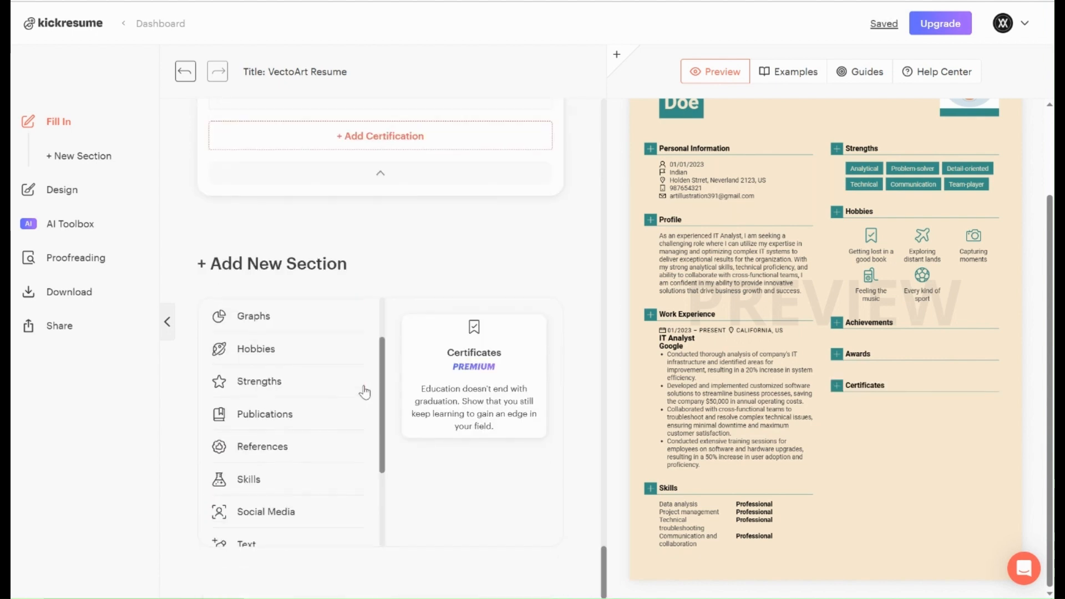
scroll(326, 459, down, 3)
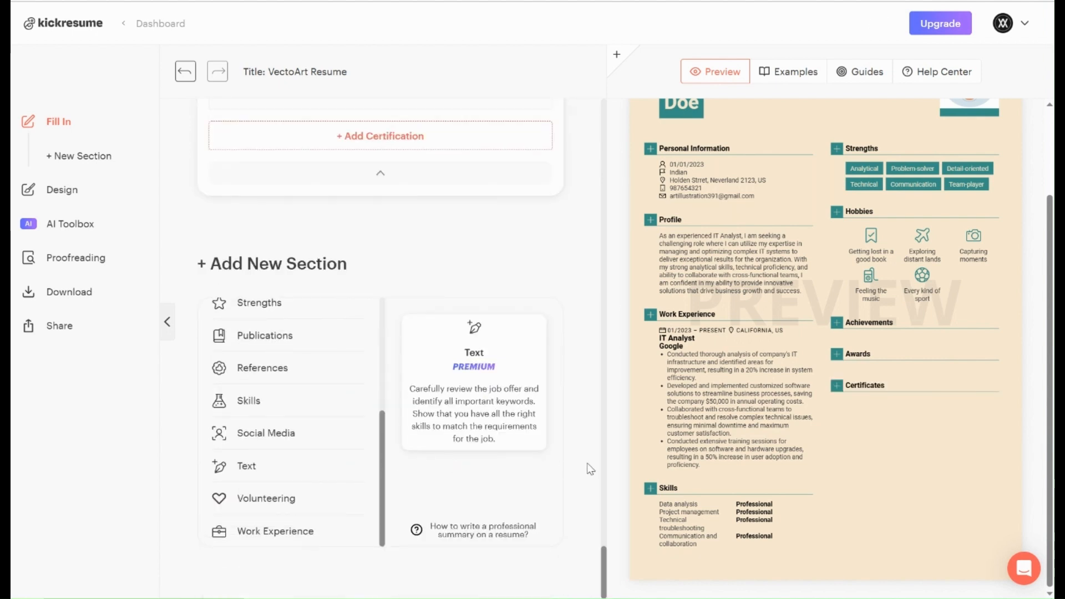
scroll(590, 469, up, 15)
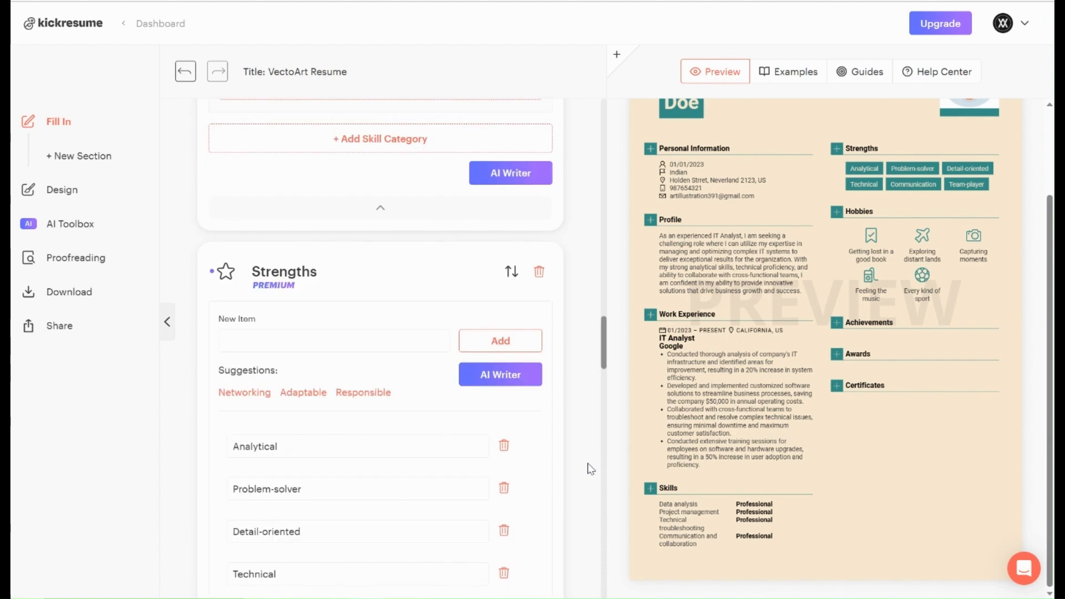
scroll(590, 469, up, 15)
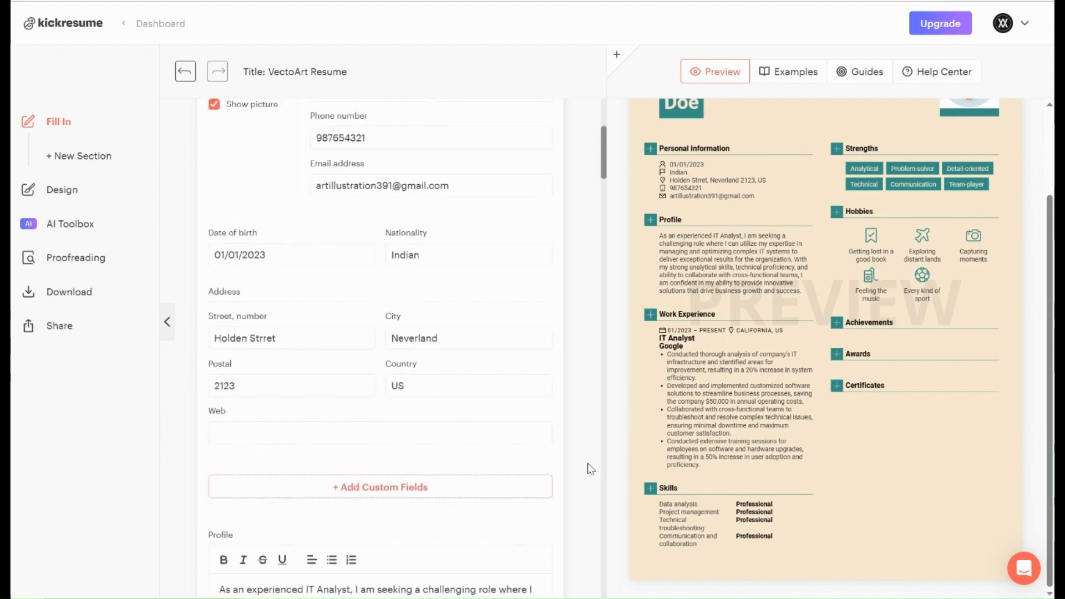
scroll(590, 469, up, 3)
scroll(873, 377, up, 2)
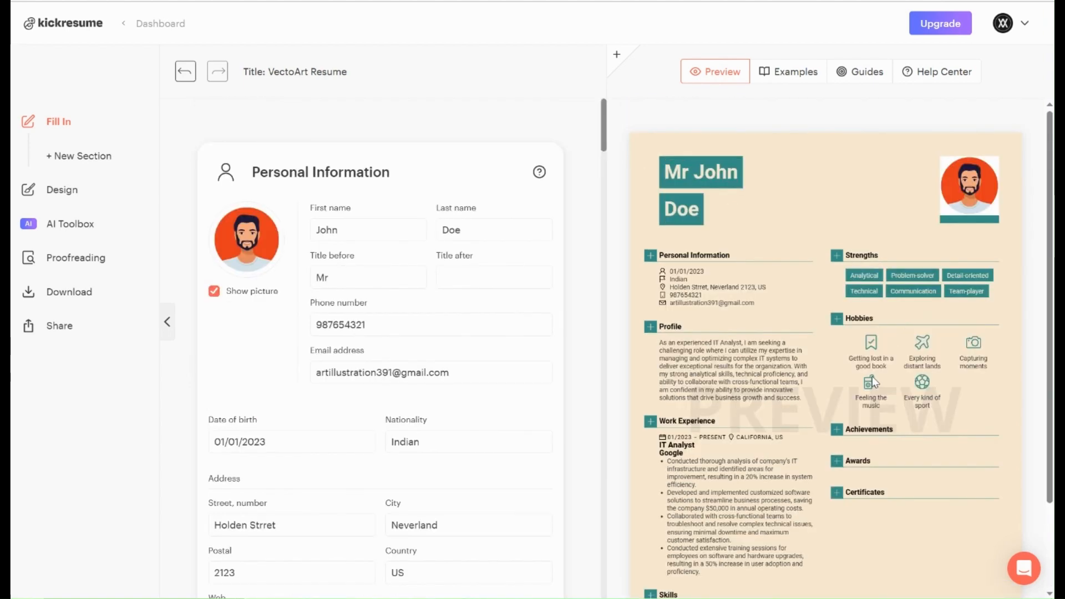
scroll(930, 337, down, 2)
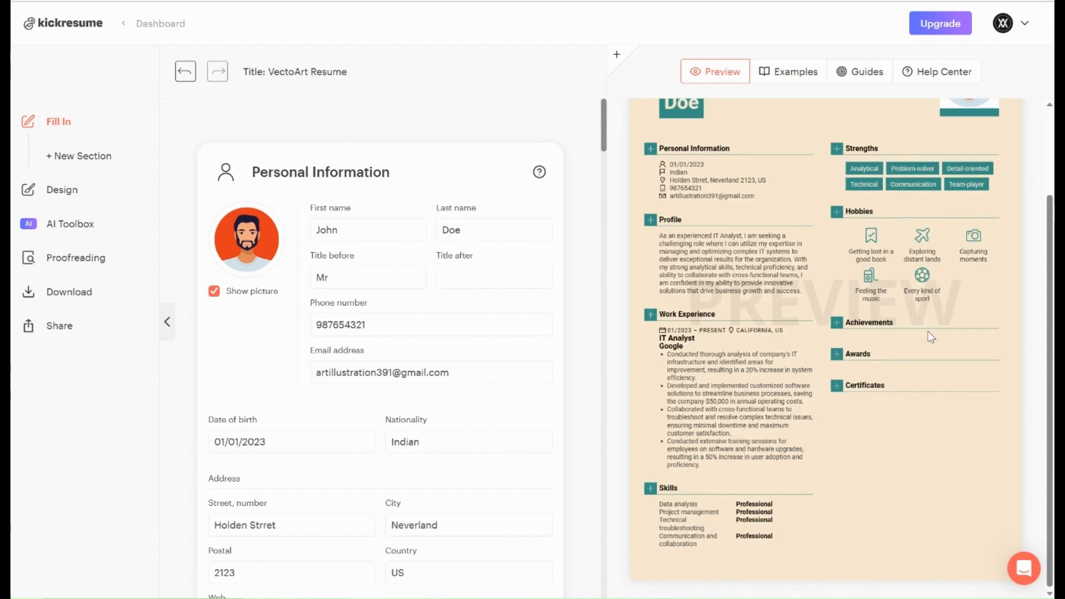